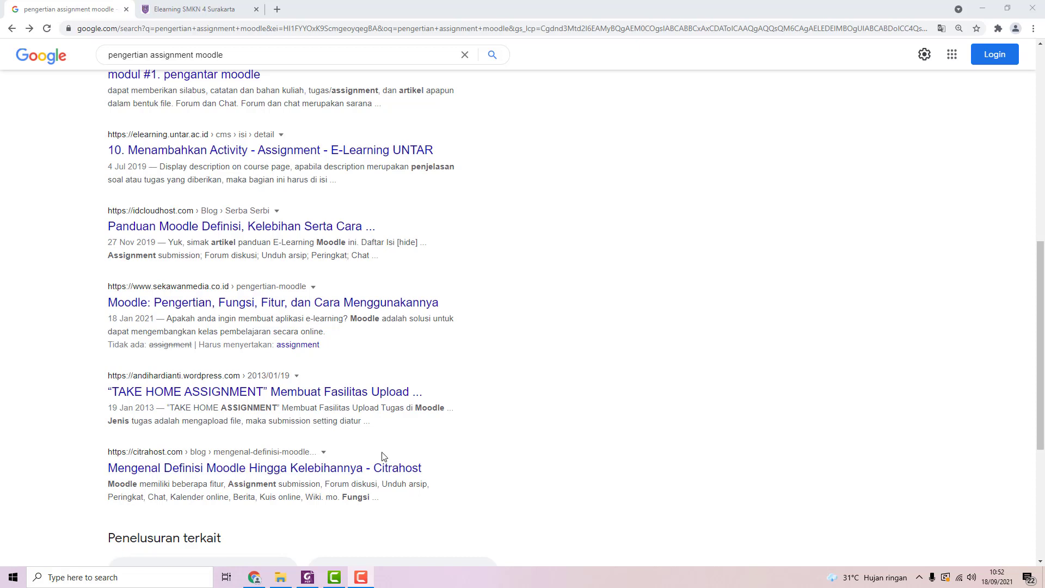
scroll(383, 456, up, 1)
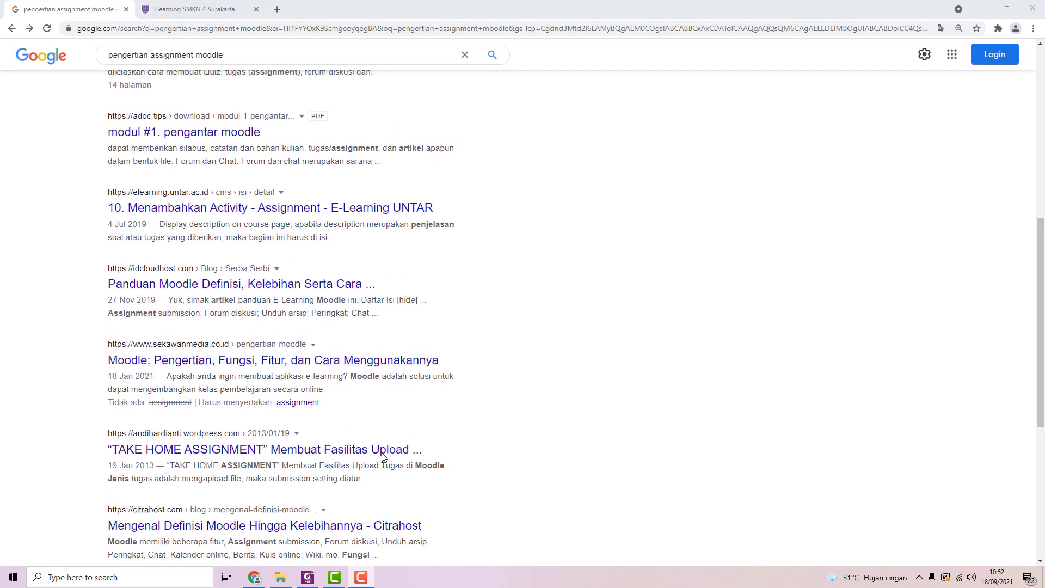
scroll(384, 456, up, 2)
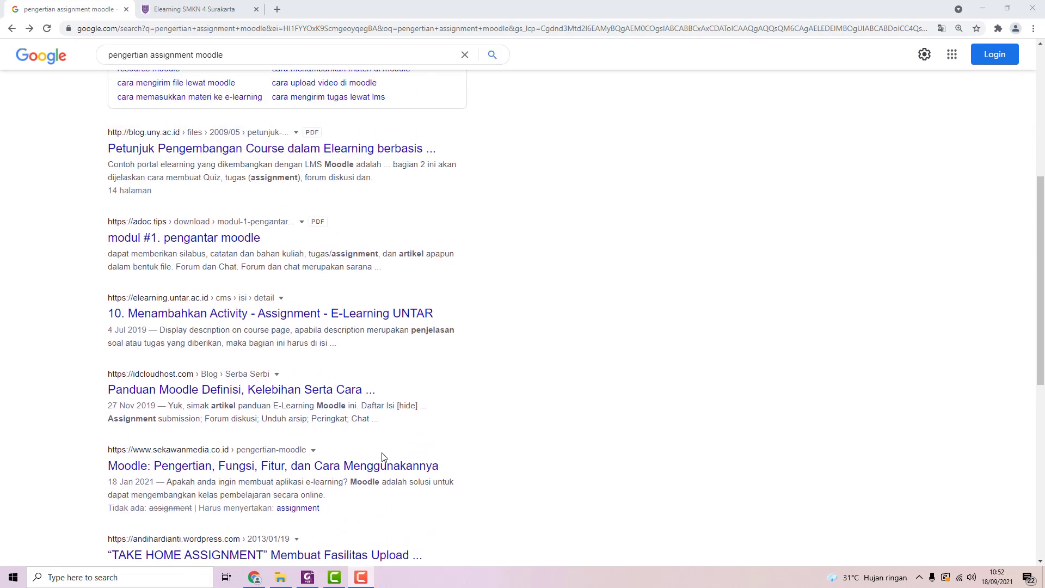
scroll(384, 456, up, 6)
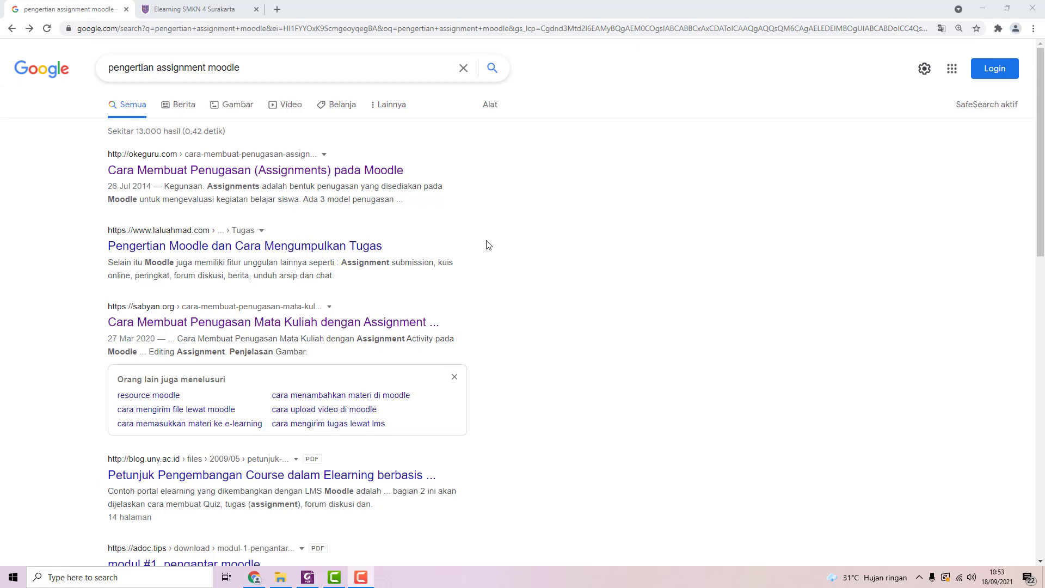
Switch to the Elearning SMKN 4 Surakarta site and log in with the account's username and password.
click(189, 15)
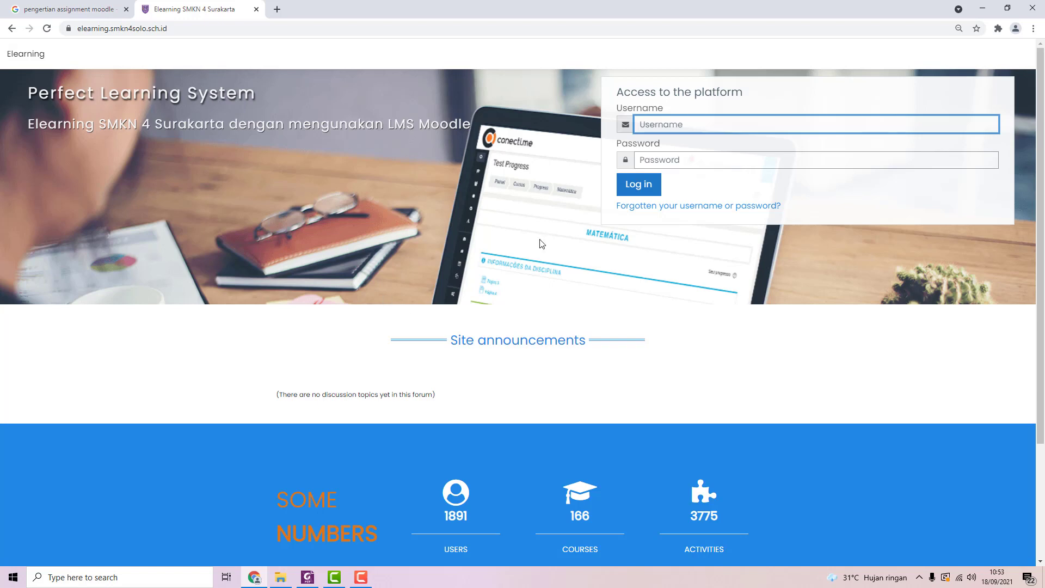
click(655, 125)
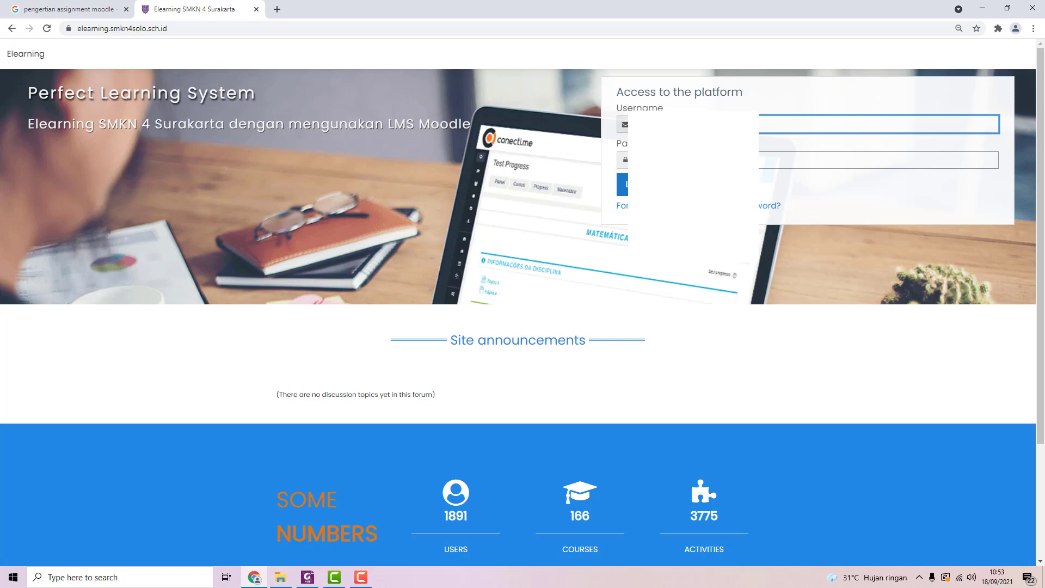
key(Tab)
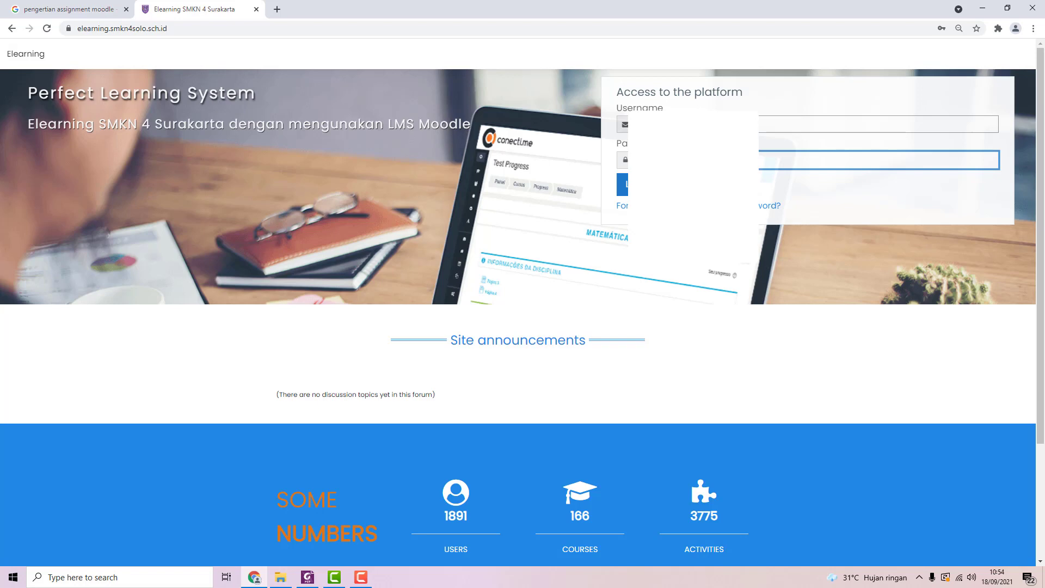
key(Return)
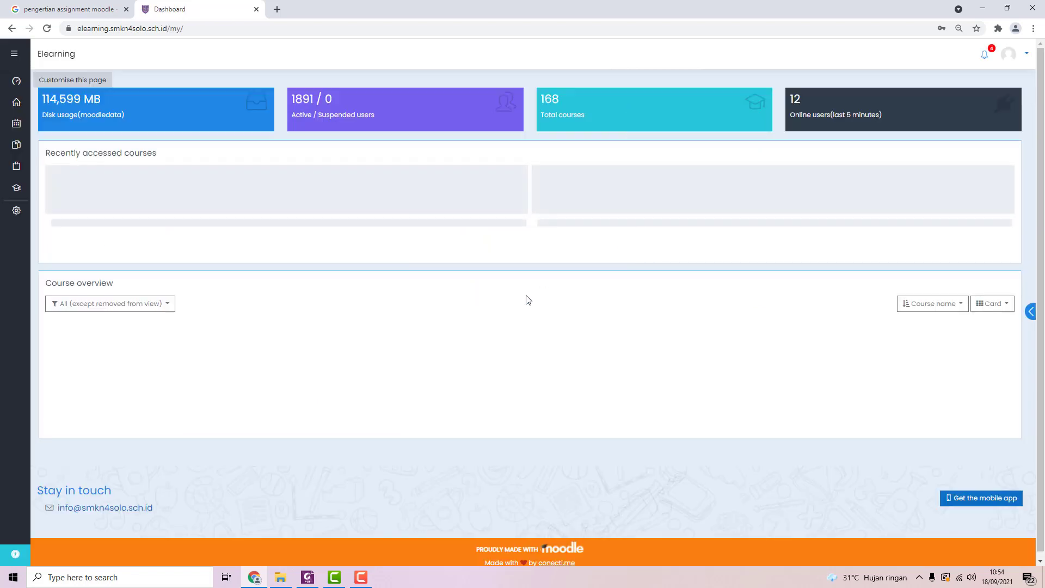
Open the Informatika (HS) course and, under Pertemuan 2 - Sistem Komputer, the assignment Demonstrasi Kontekstual - Tugas Sistem Komputer.
click(240, 213)
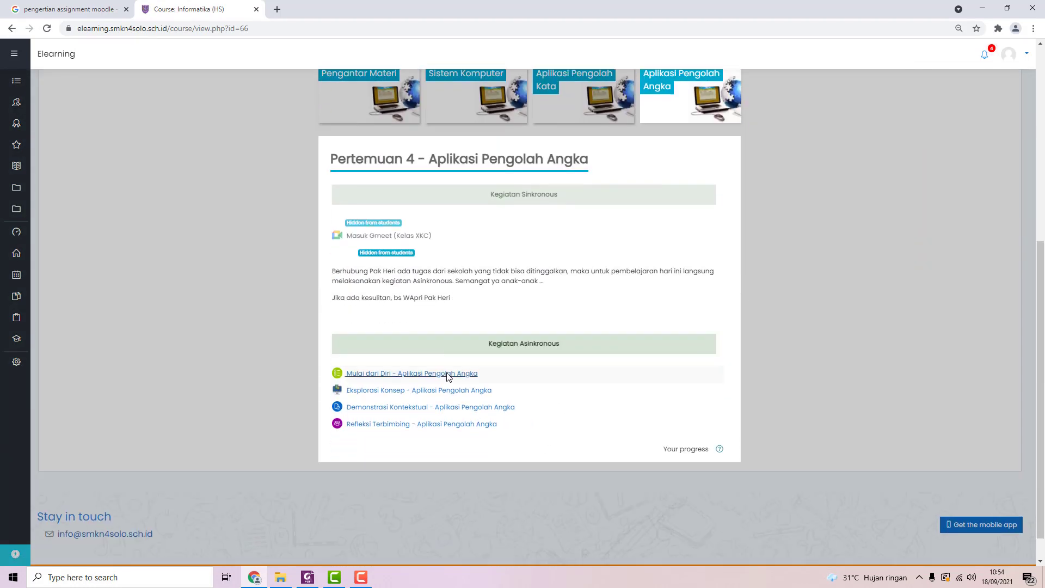
scroll(448, 376, up, 1)
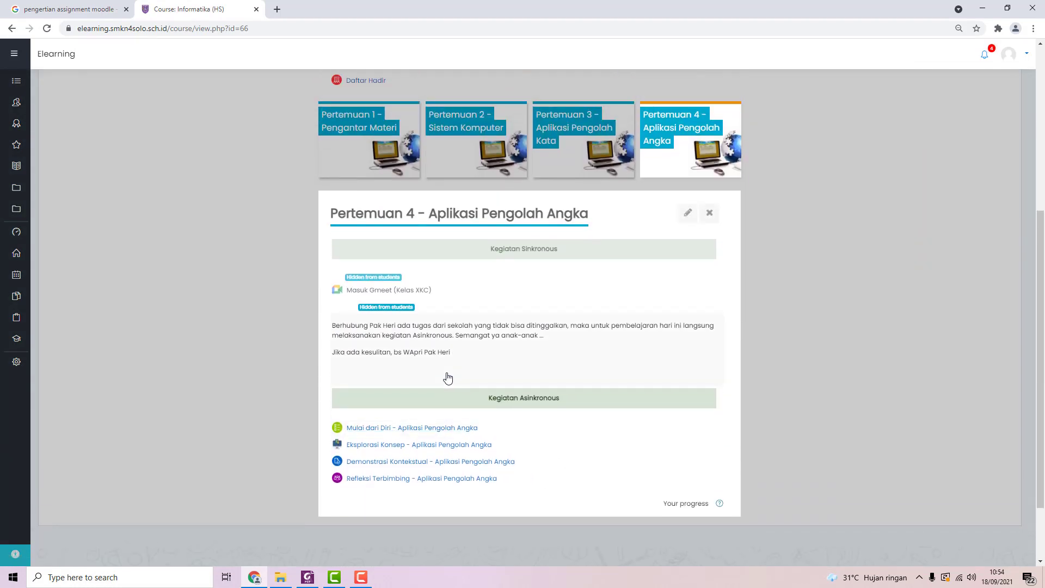
click(457, 120)
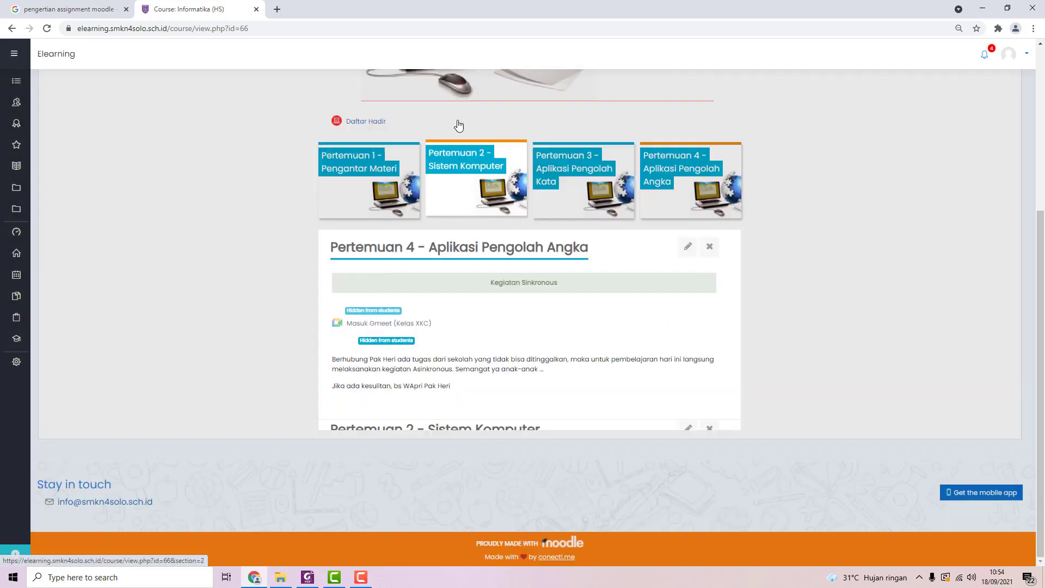
scroll(467, 305, down, 1)
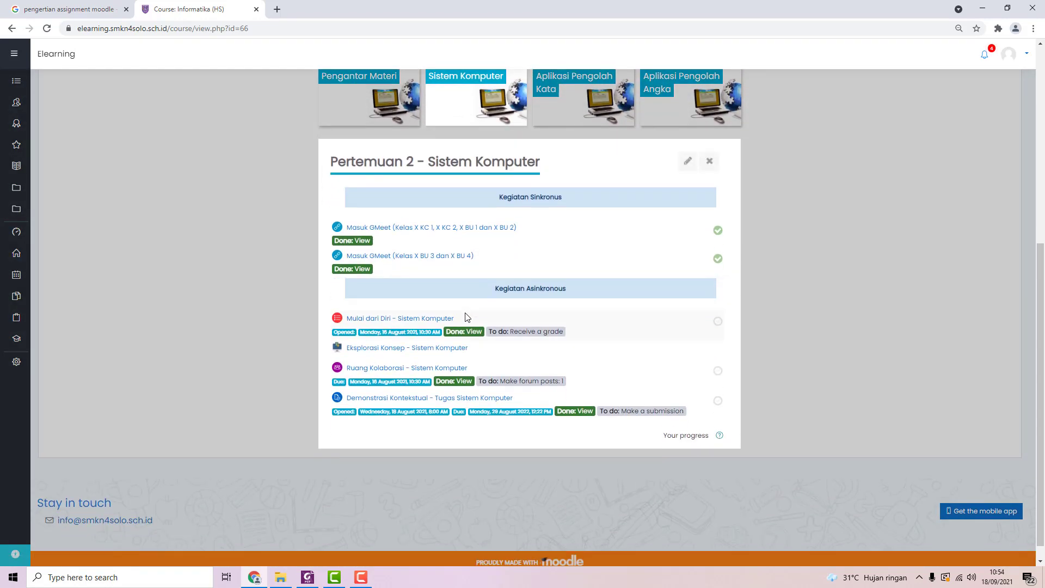
click(415, 398)
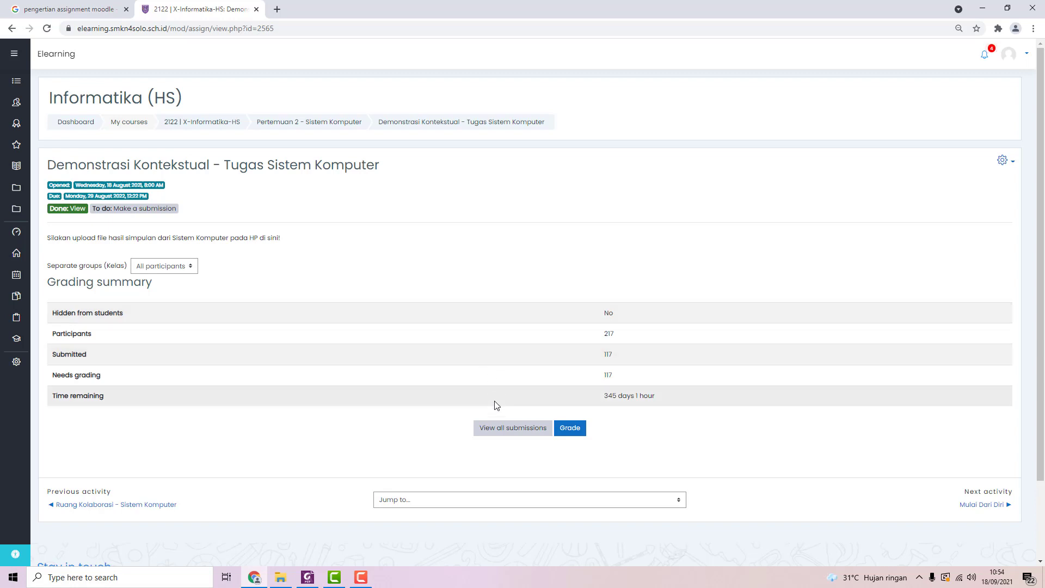
View all submissions of the Tugas Sistem Komputer assignment and look through the students' statuses and submitted files.
click(502, 431)
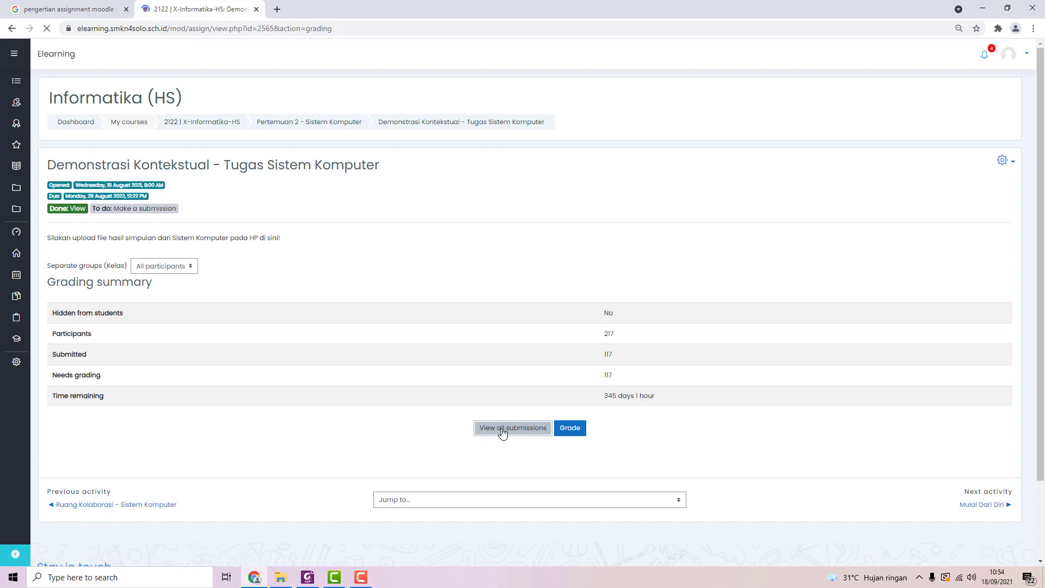
scroll(547, 327, down, 3)
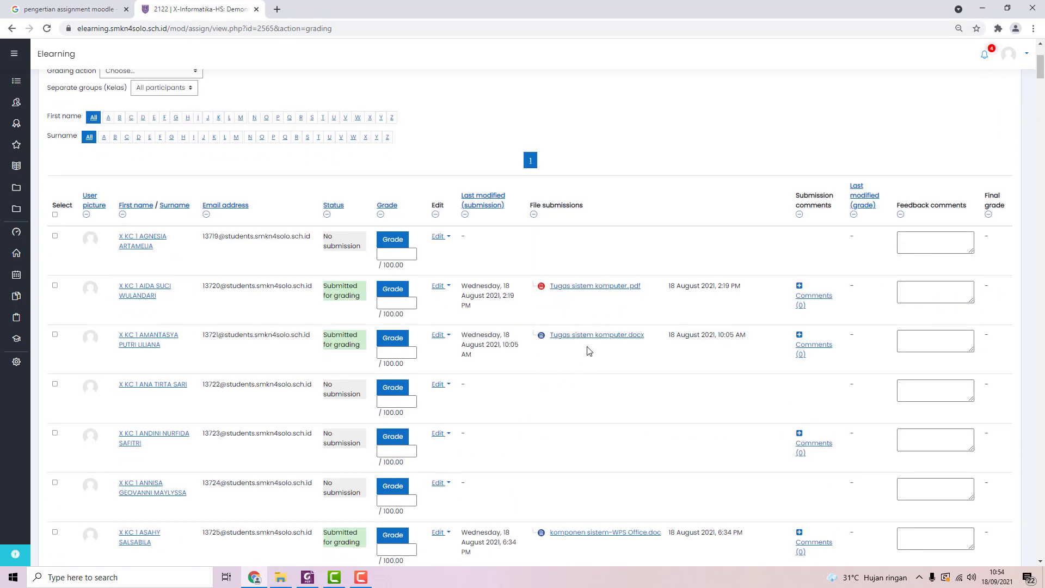
scroll(592, 313, down, 4)
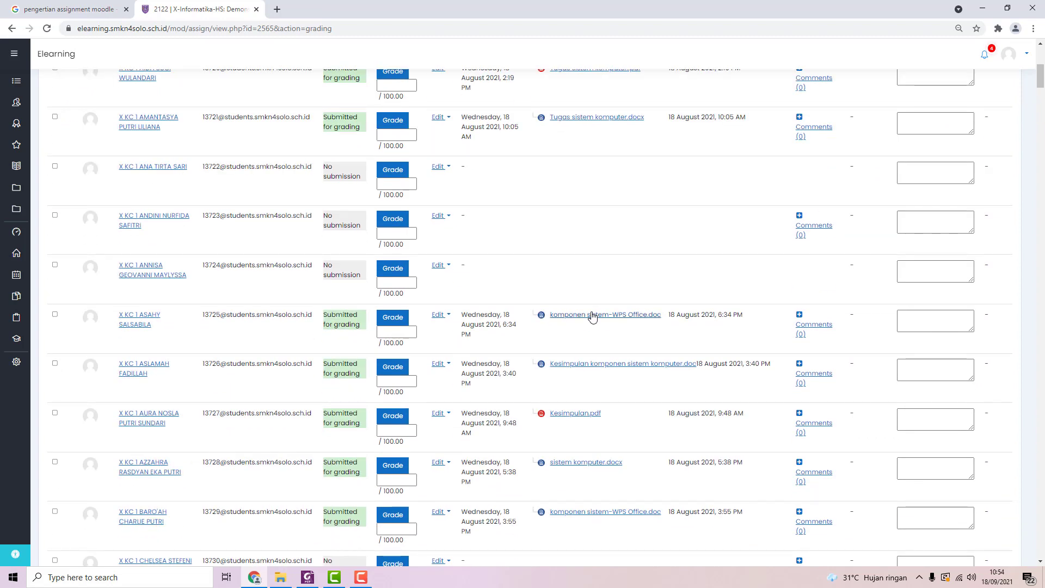
scroll(593, 396, up, 3)
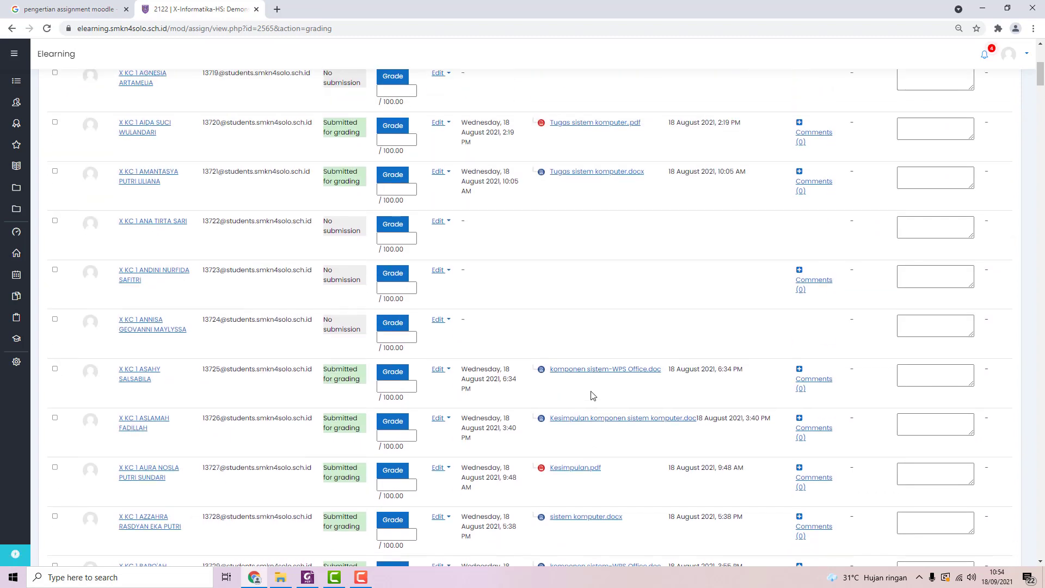
scroll(224, 164, up, 3)
scroll(224, 164, up, 1)
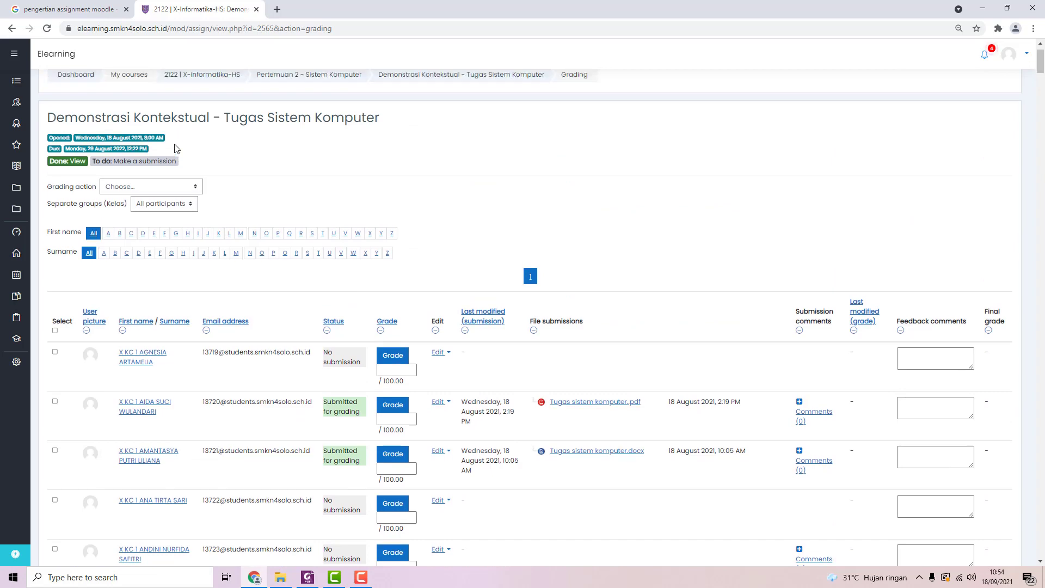
Return to the 2122 | X-Informatika-HS course page and turn editing on.
click(200, 126)
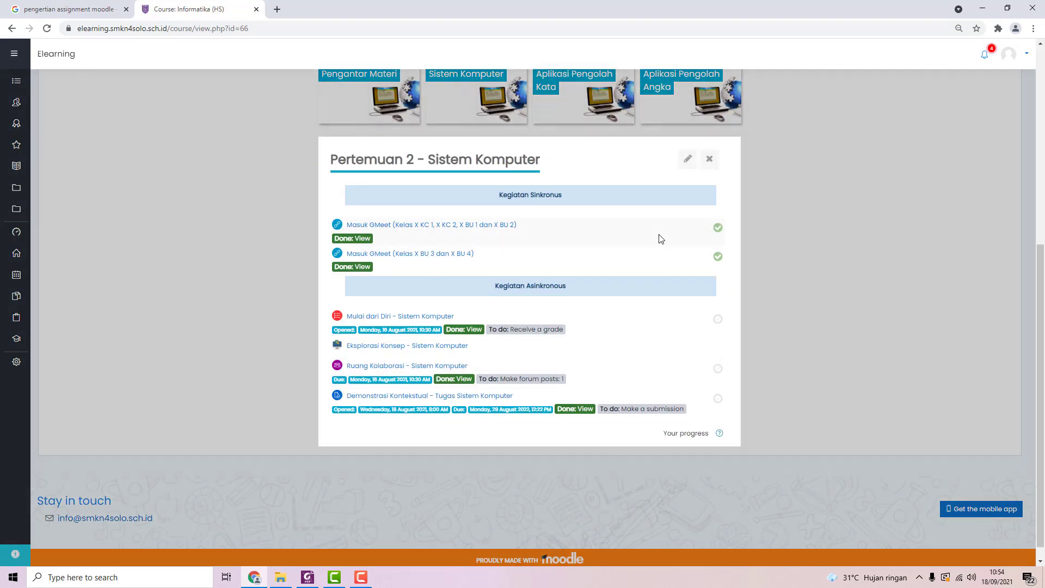
scroll(660, 246, up, 5)
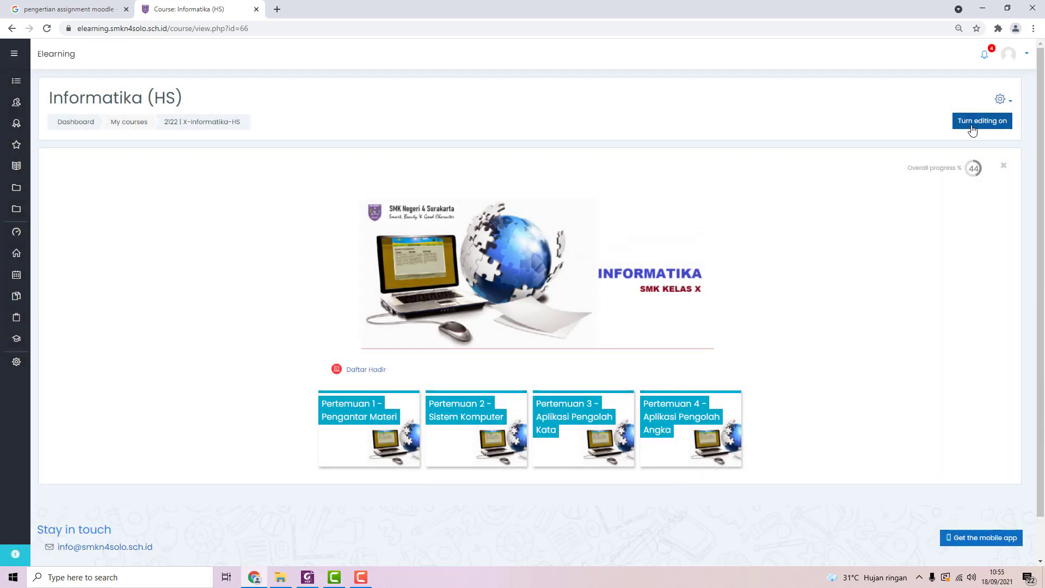
click(972, 127)
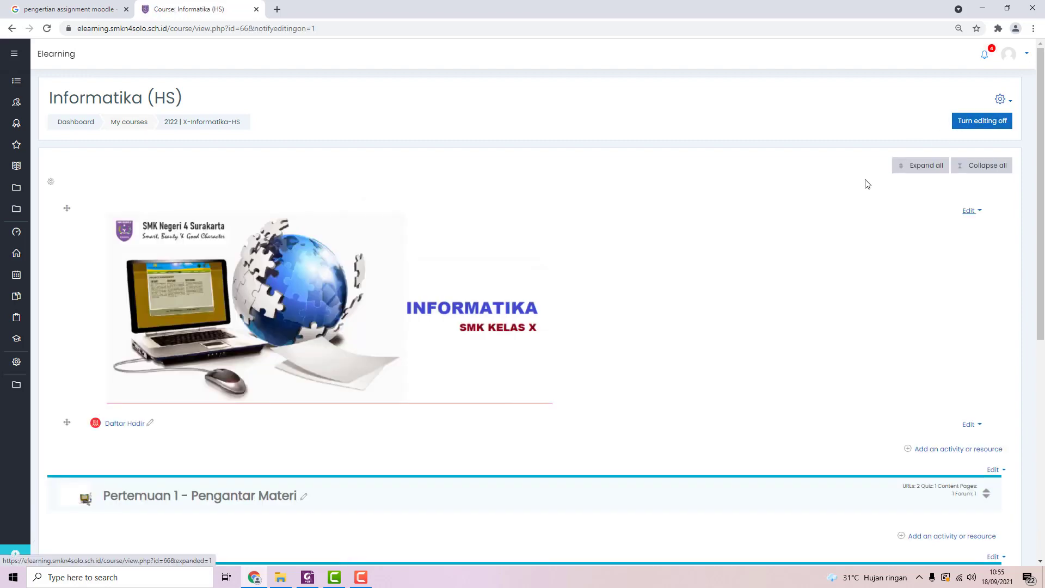
Add one new section tile after Pertemuan 4 in the course.
scroll(637, 297, down, 6)
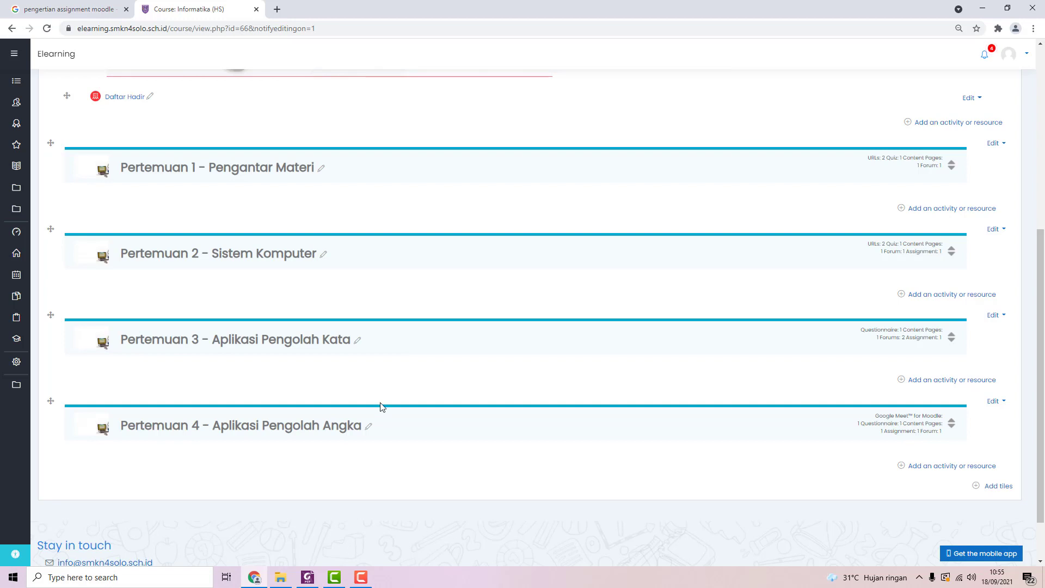
click(998, 487)
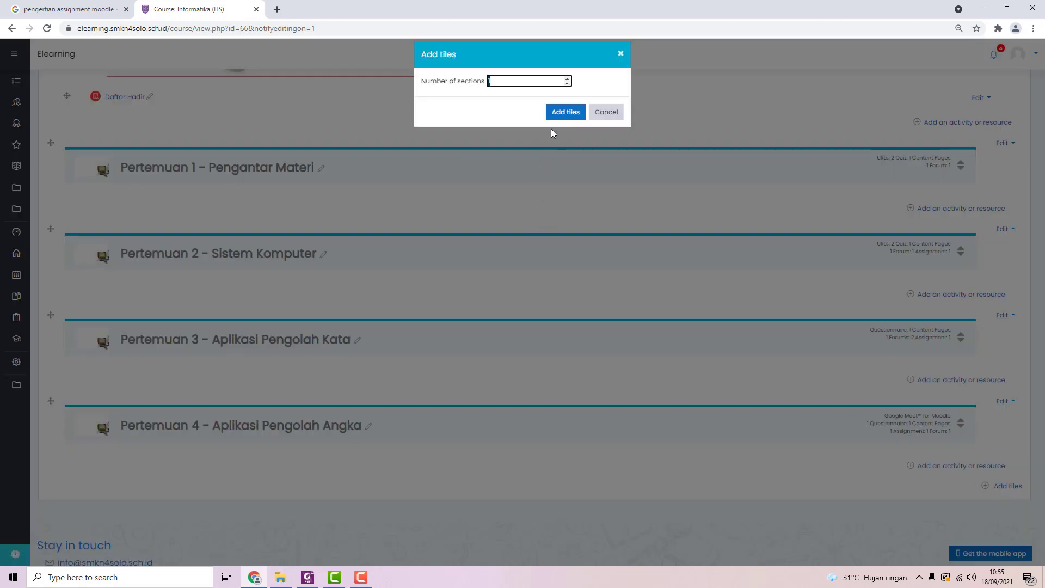
click(559, 118)
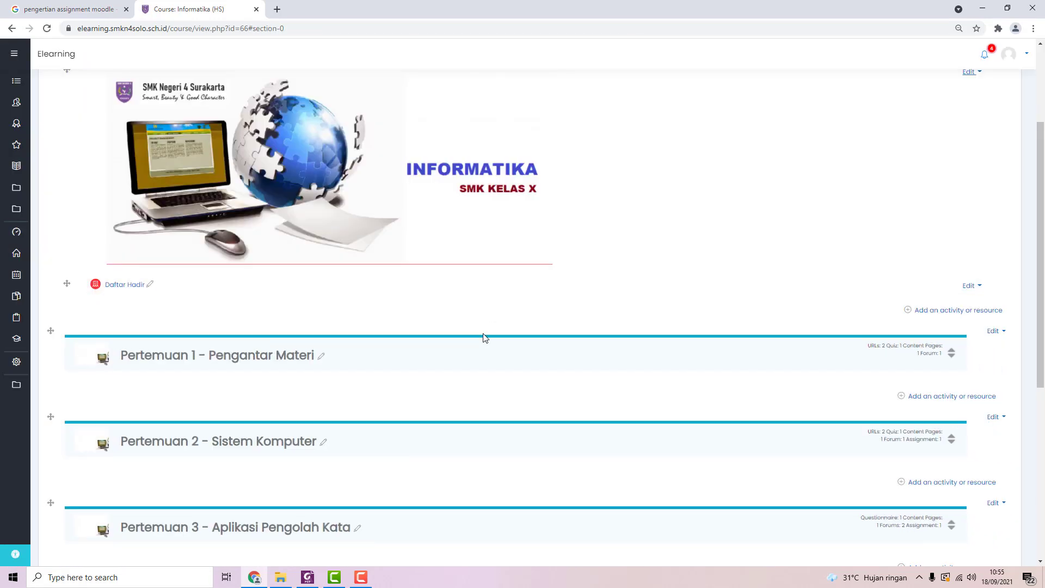
Rename the new last section tile as Pertemuan 5.
scroll(479, 346, down, 5)
click(145, 427)
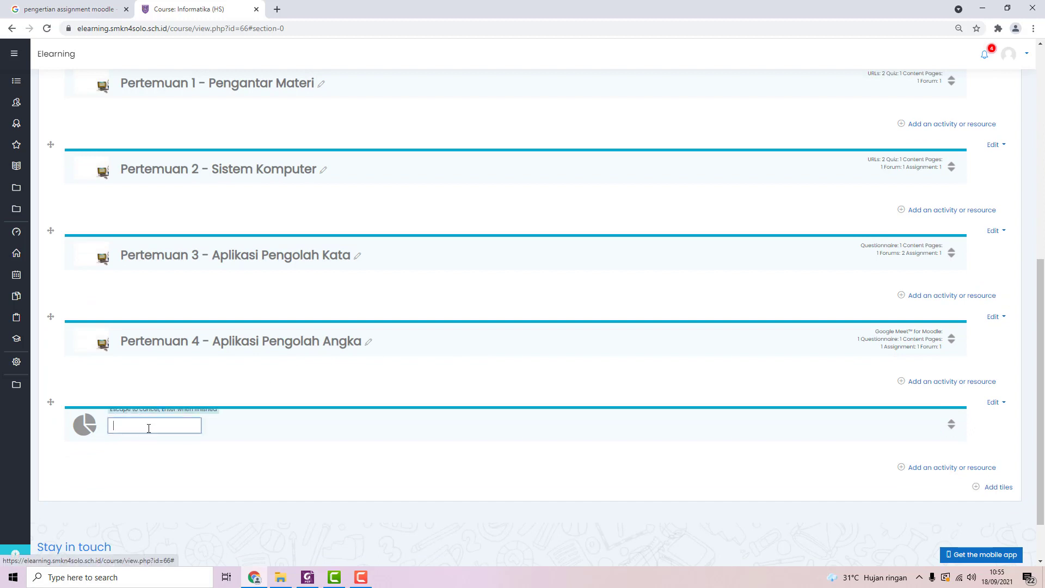
text(Per)
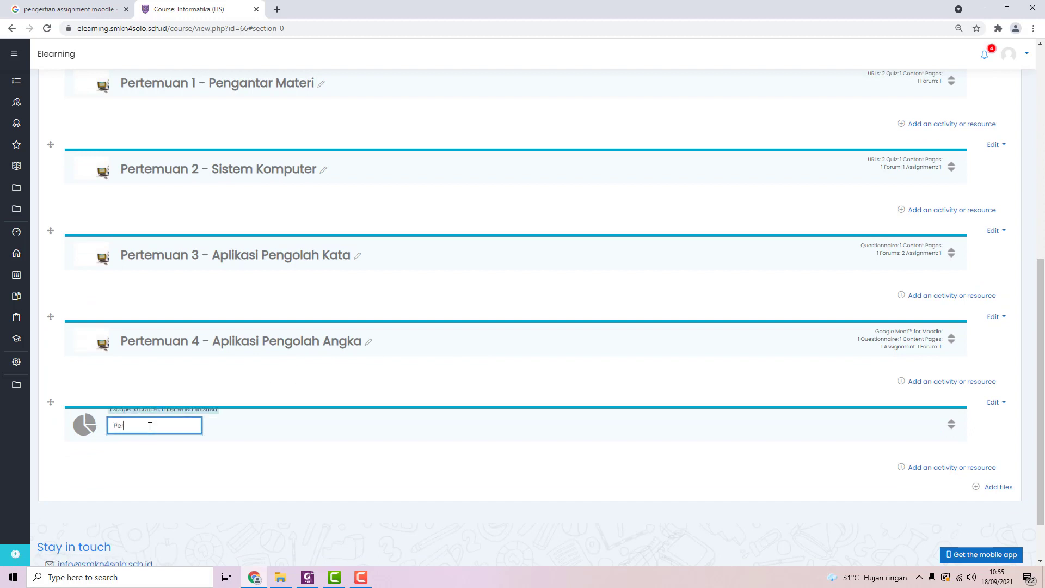
text(temuan 5)
key(Return)
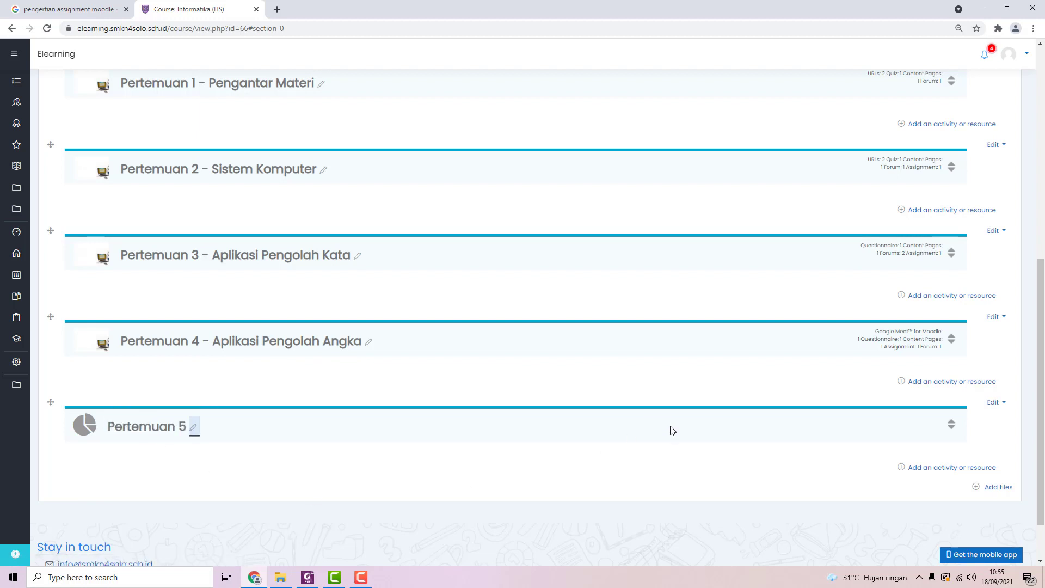
Add a new Assignment activity to Pertemuan 5 and name it Tugas Menulis Puisi.
click(938, 469)
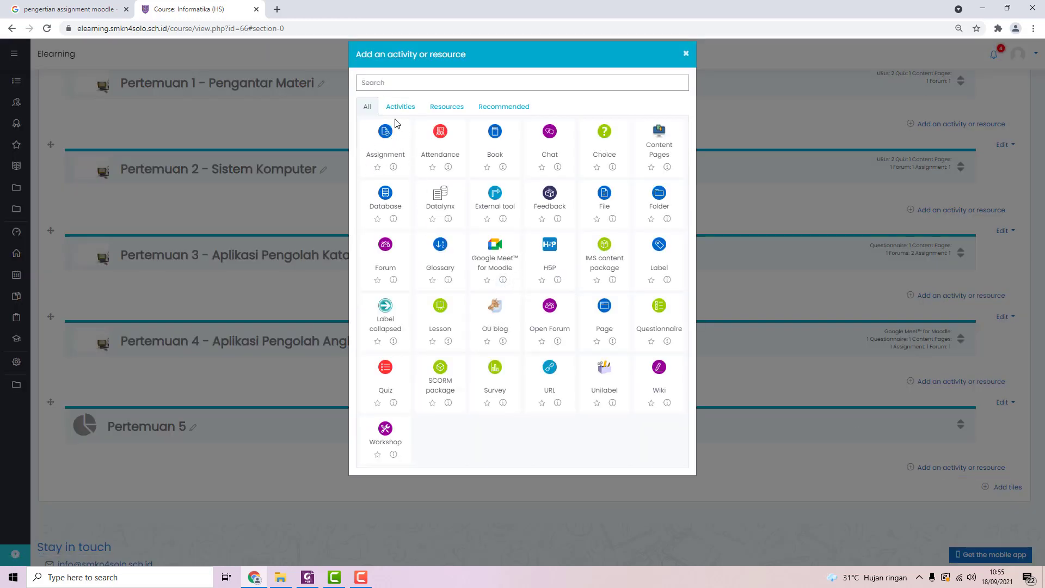
click(387, 136)
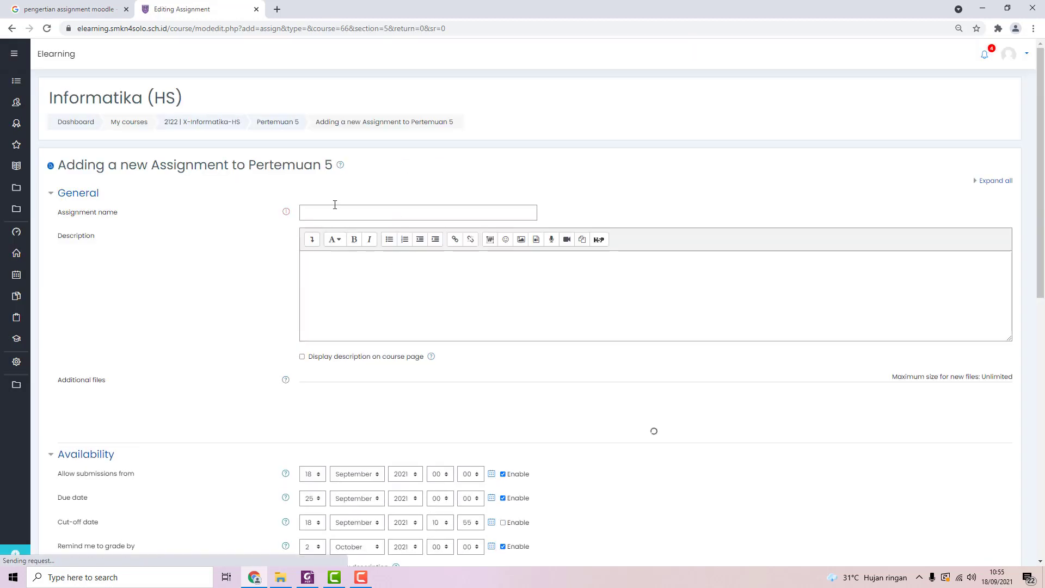
click(334, 211)
text(Tugas)
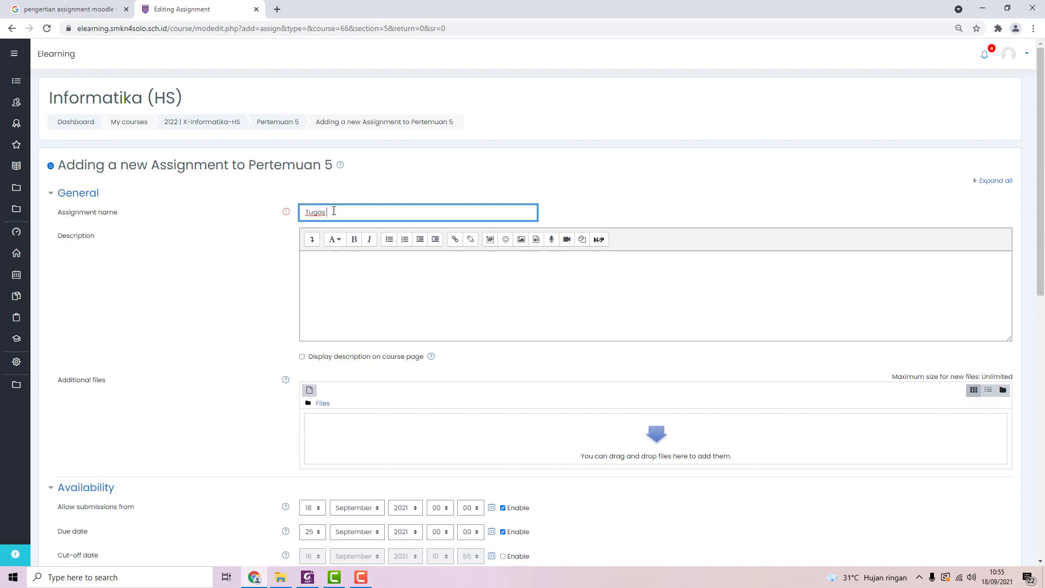
text(Menu)
text(lis Puisi)
Enable the option to display the description on the course page, clear it again and return to the description text.
click(336, 285)
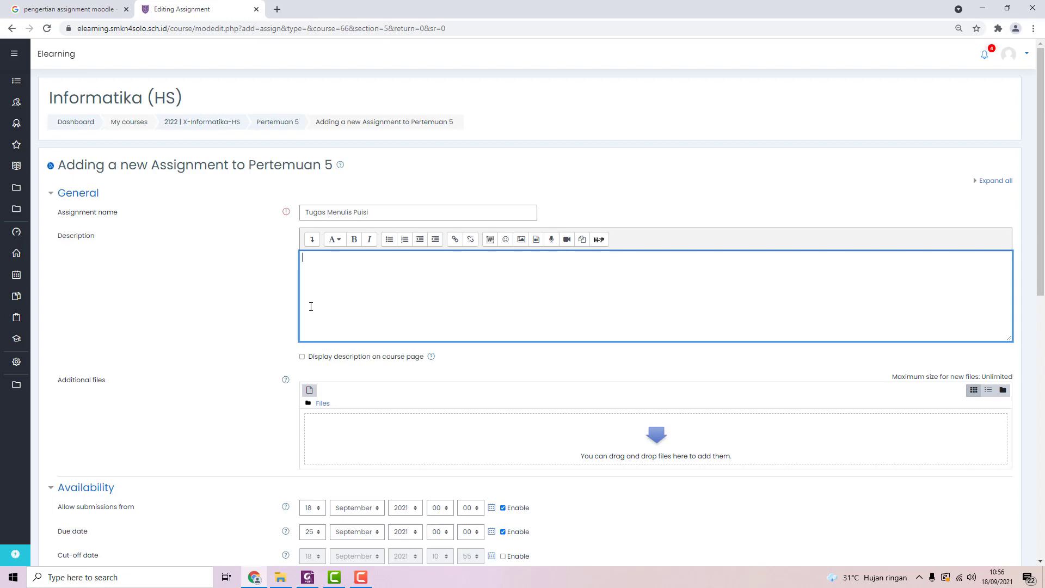
click(302, 358)
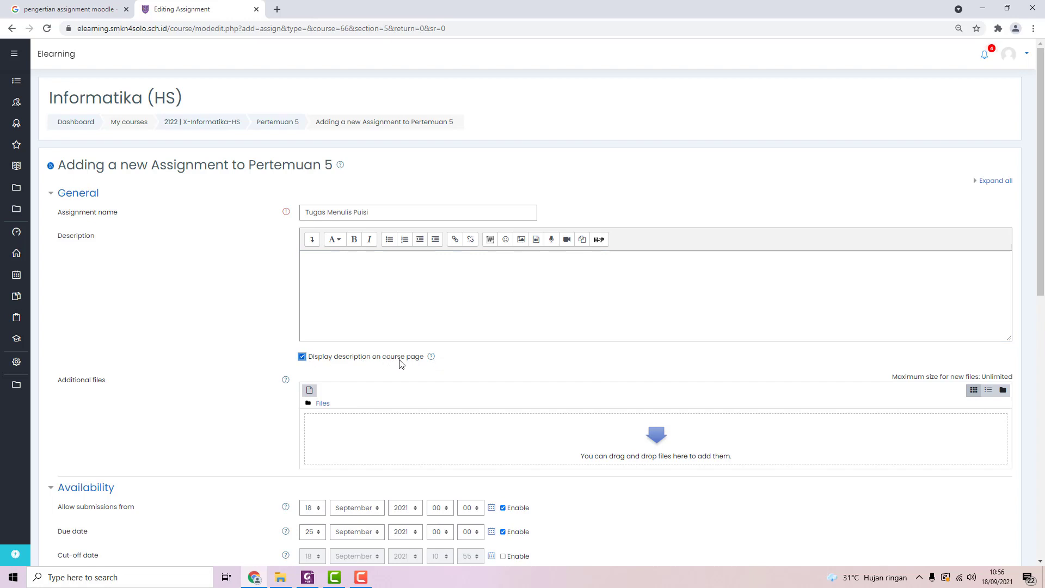
click(303, 358)
click(313, 269)
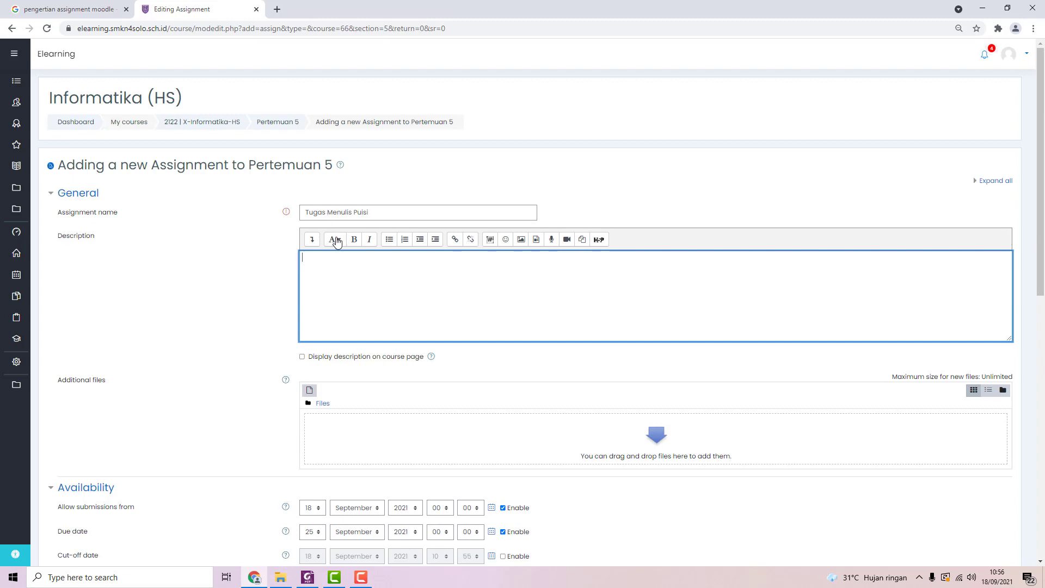
Open the file picker for the assignment's additional files and close it without choosing a file.
scroll(190, 372, down, 2)
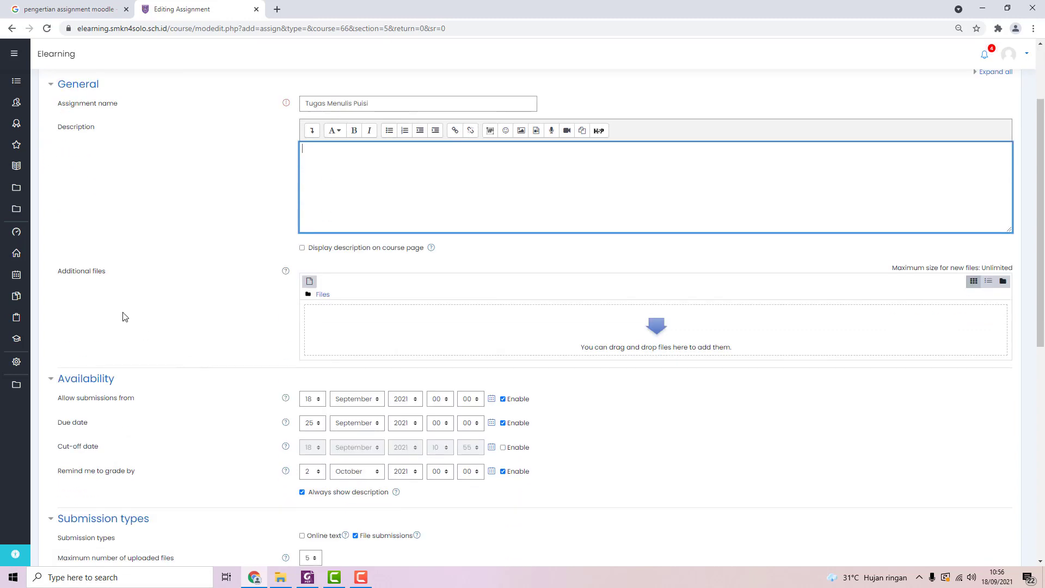
click(309, 282)
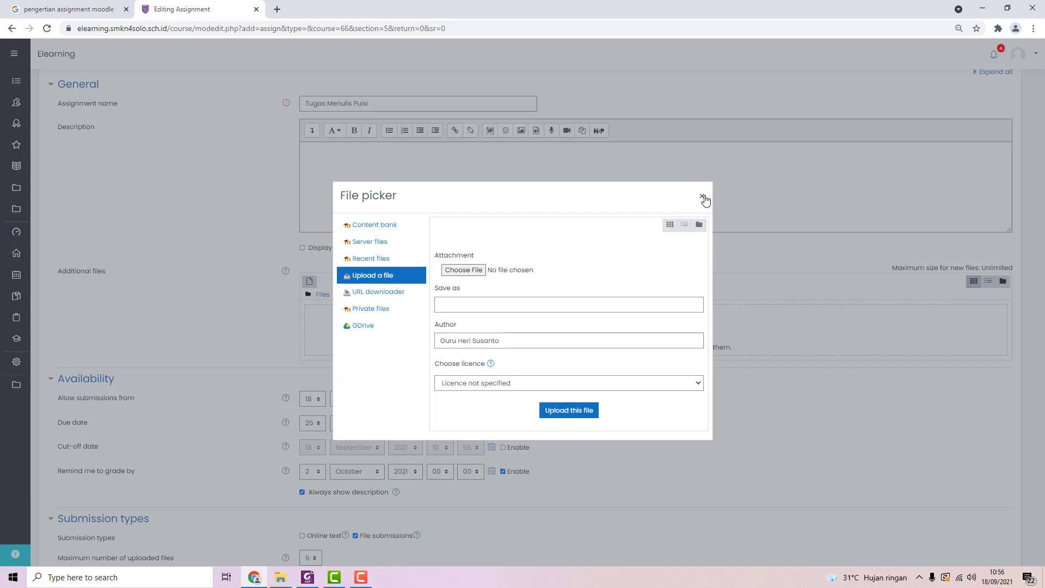
click(701, 195)
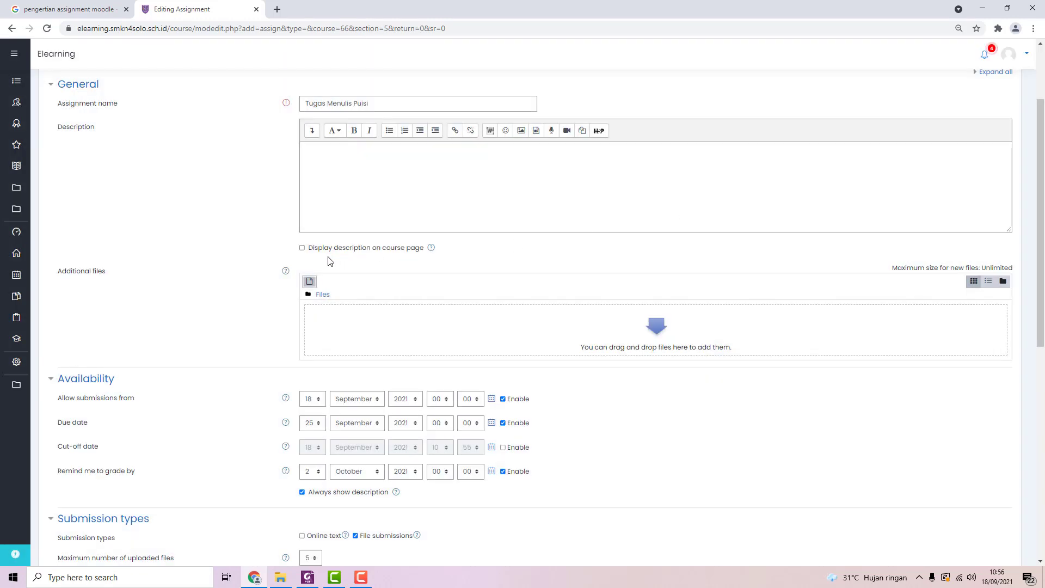
Upload the soal us document from the Downloads folder to the assignment's additional files.
click(310, 282)
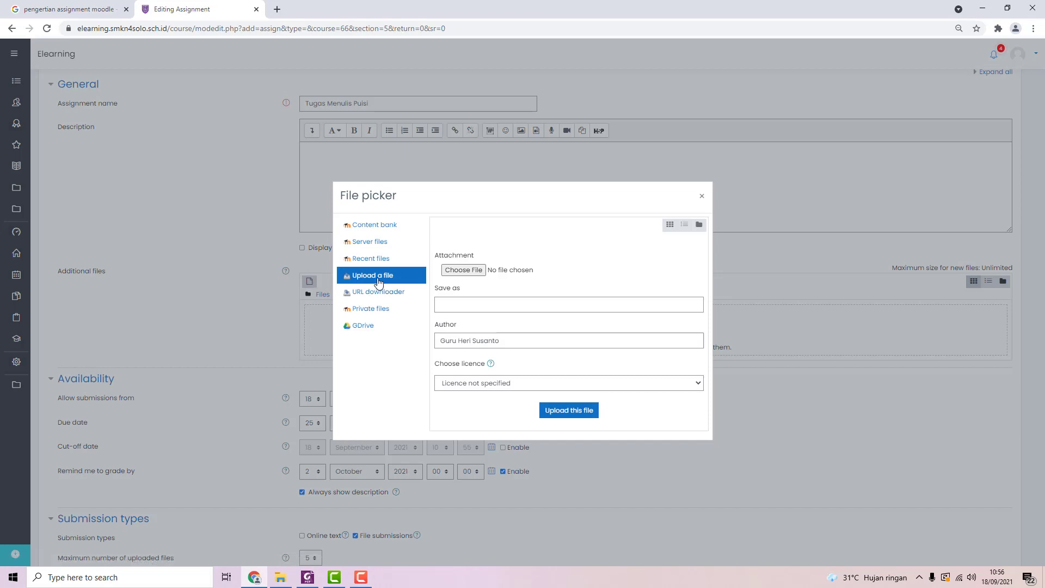
click(462, 272)
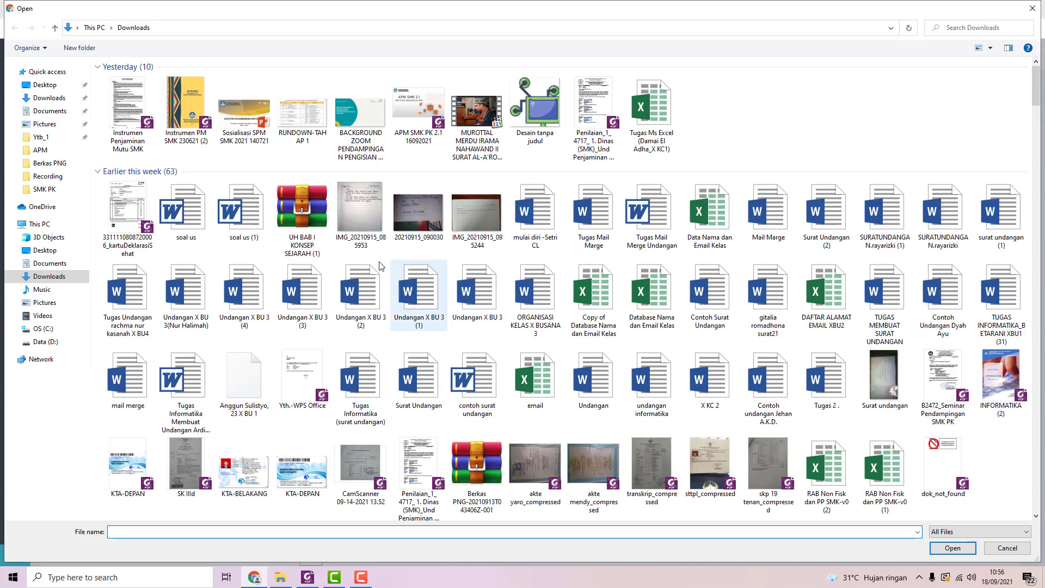
click(194, 226)
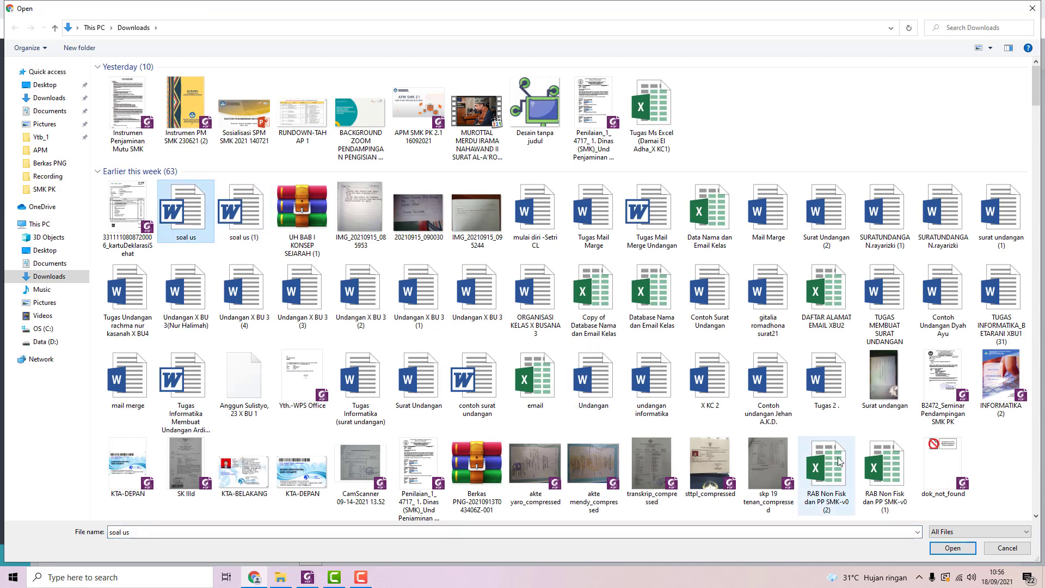
click(938, 553)
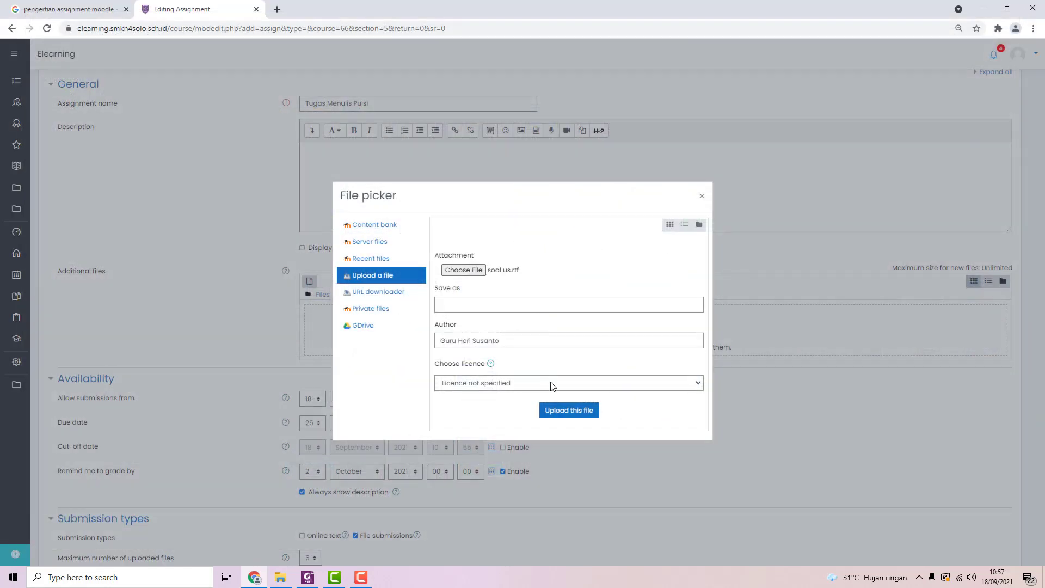
click(560, 413)
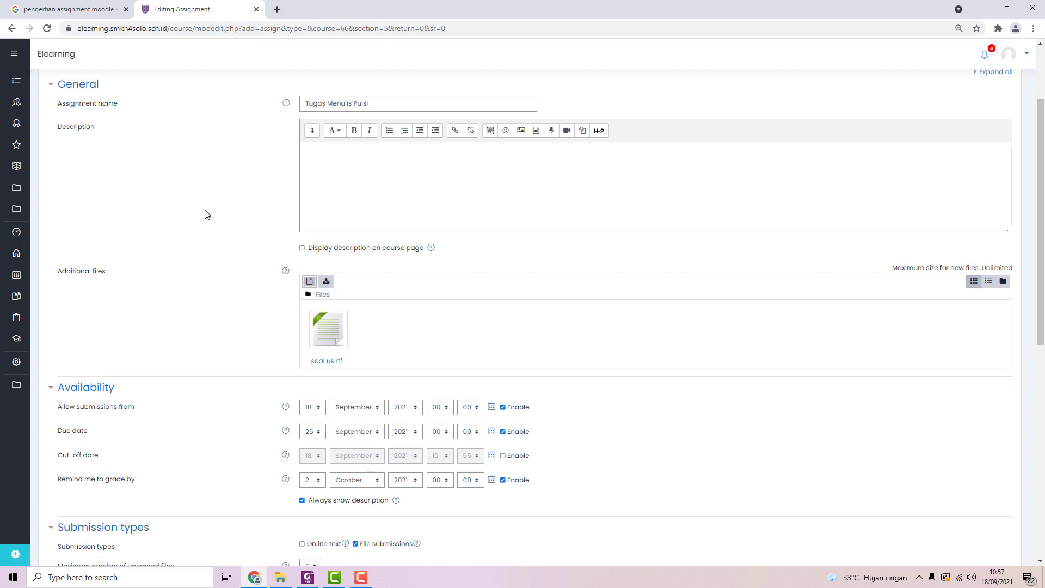
Enter the assignment description "Buatlah puisi, tuliskan di Ms Word kemudian kirim filenya ke elearning !".
click(324, 158)
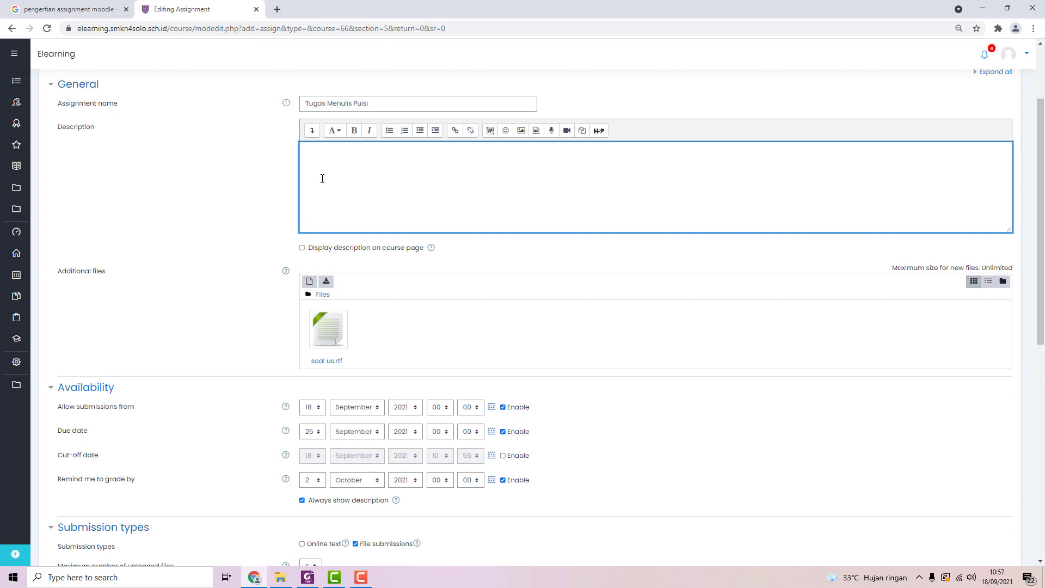
text(uatlah puisi )
text( tuliskan dal)
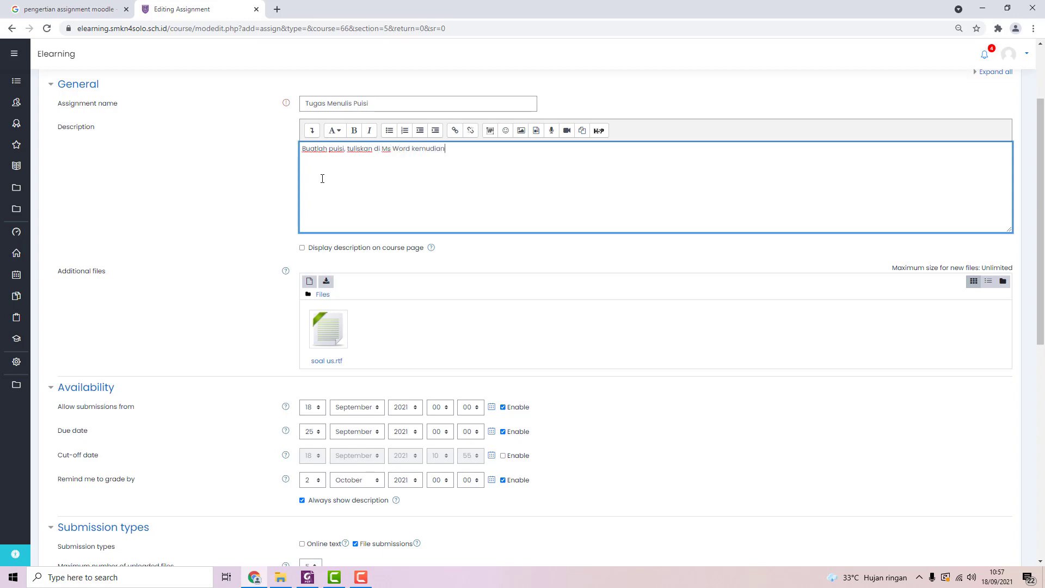
text(kirim filenya ke elearning !)
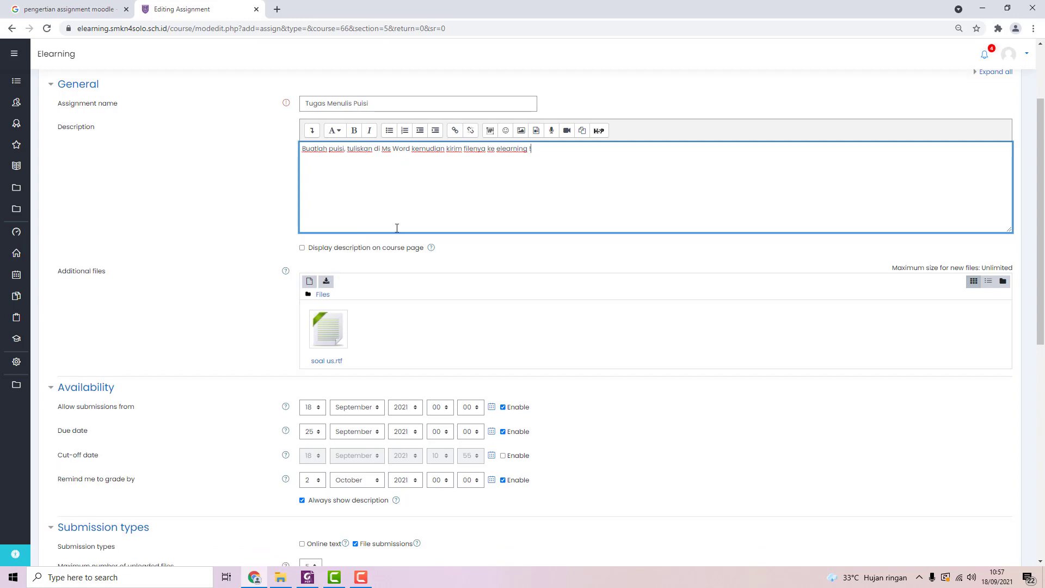
Delete soal us.rtf from the assignment's additional files and return to the description text.
click(327, 329)
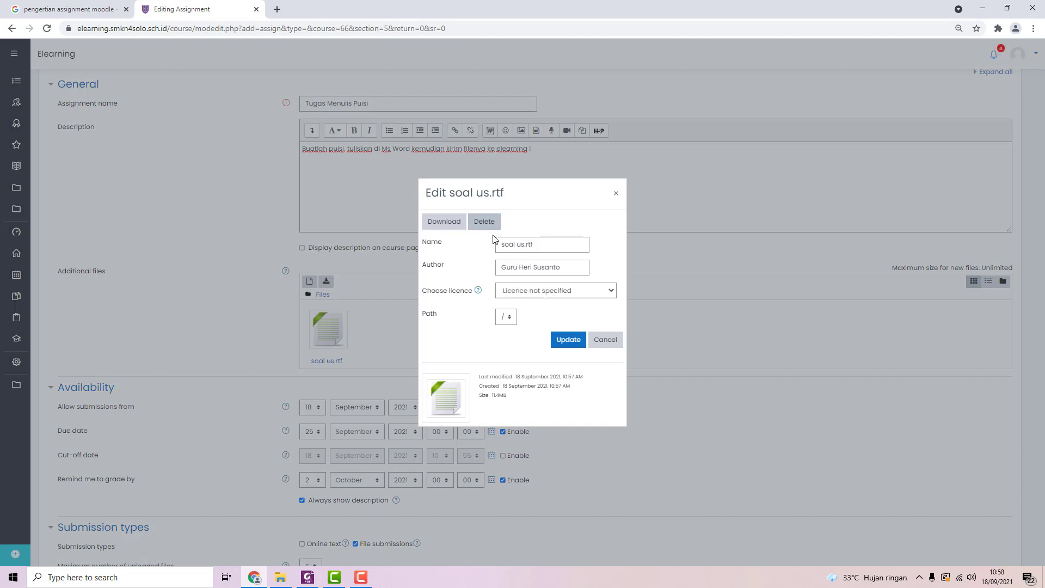
click(482, 224)
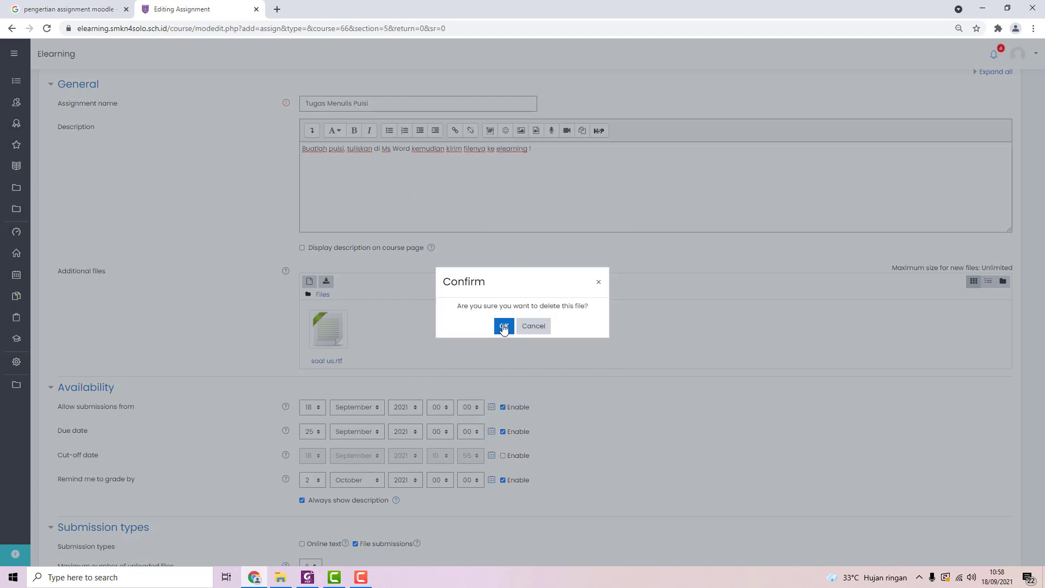
click(503, 326)
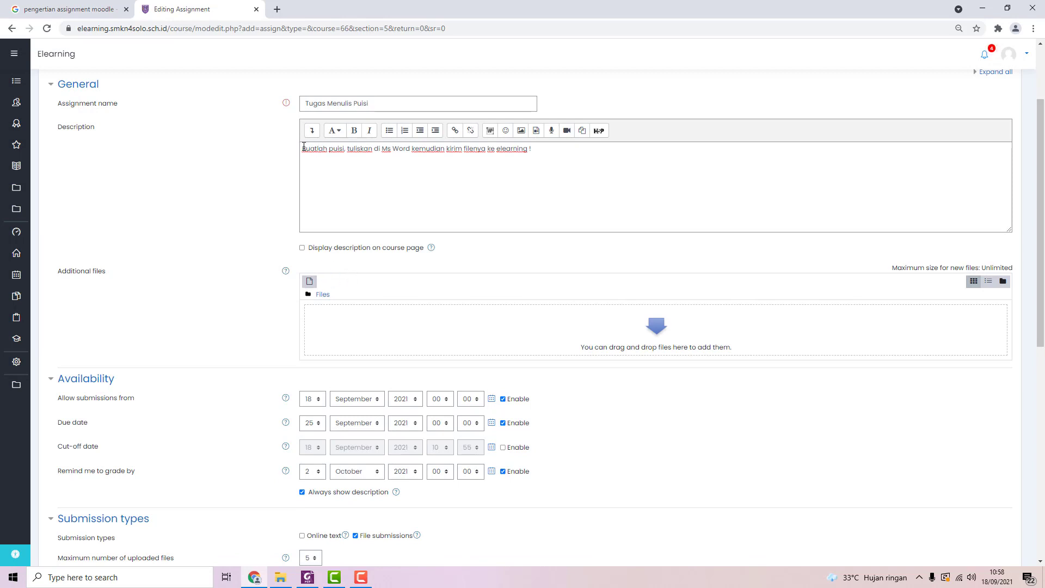
drag(306, 149, 556, 154)
click(531, 165)
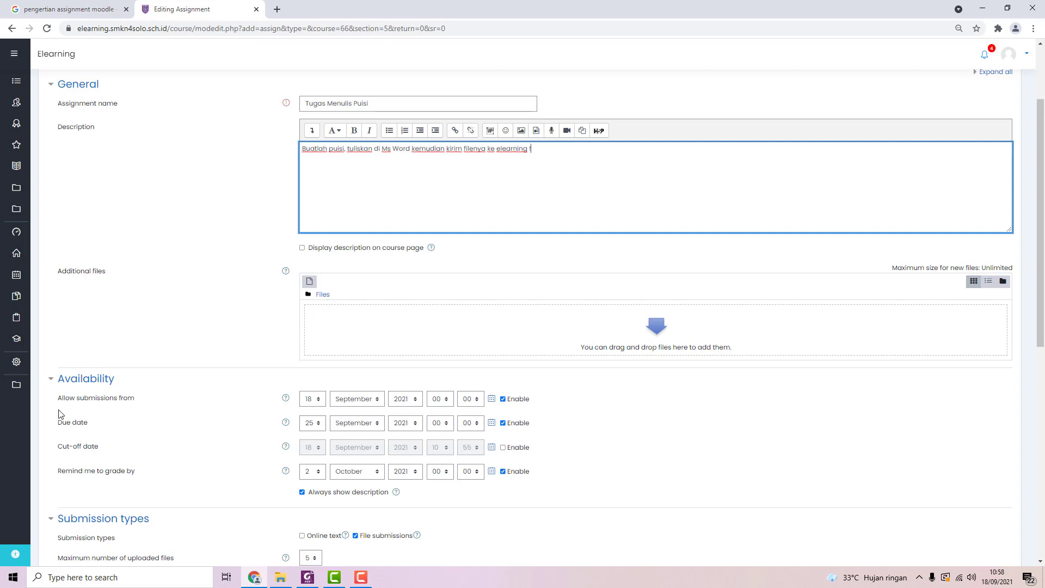
Set the hour from which submissions are allowed to 08.
scroll(83, 375, down, 1)
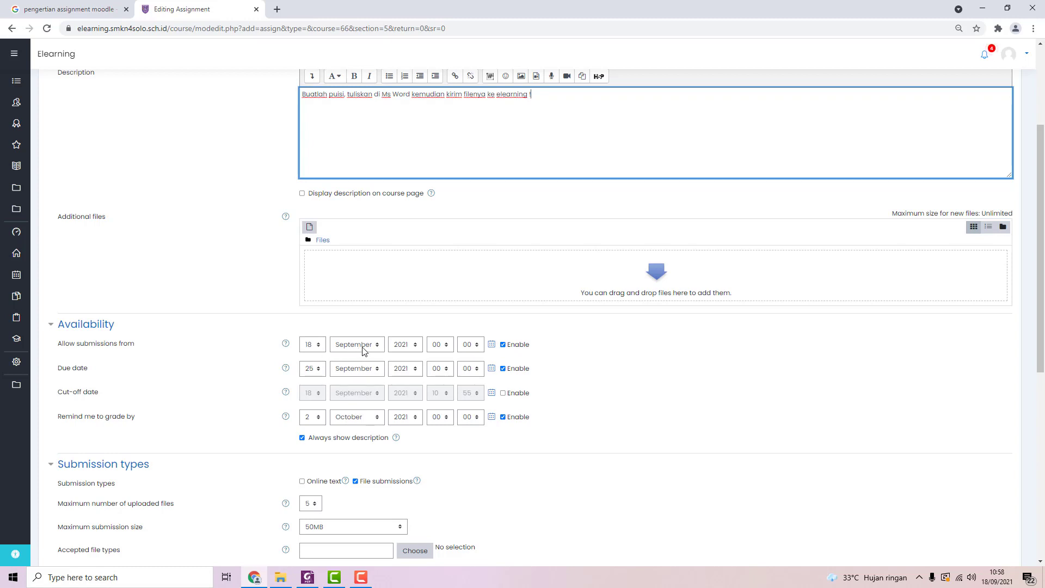
click(448, 345)
click(437, 441)
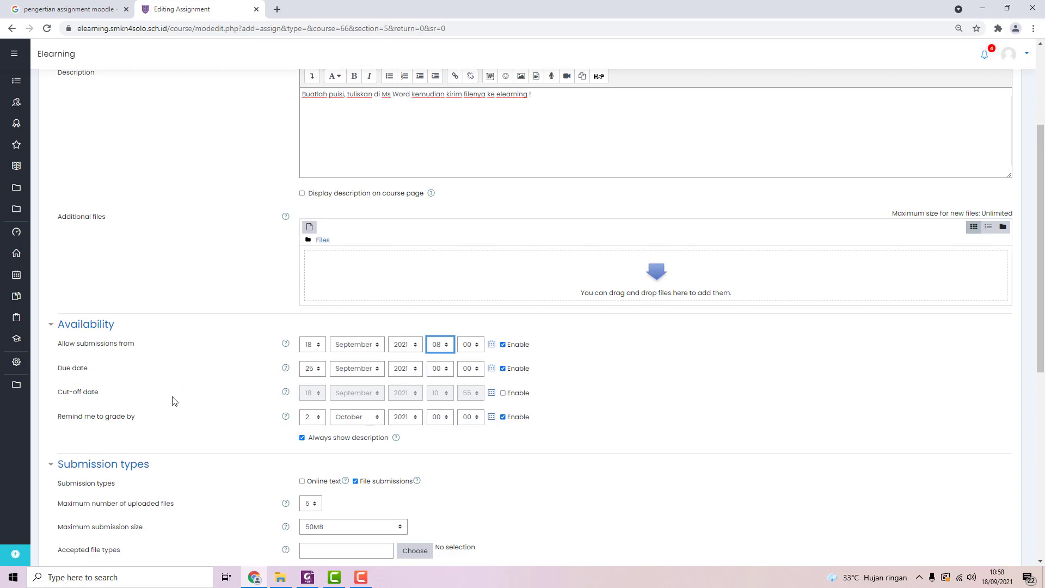
Enable the cut-off date and set its day to 29 September 2021.
click(505, 394)
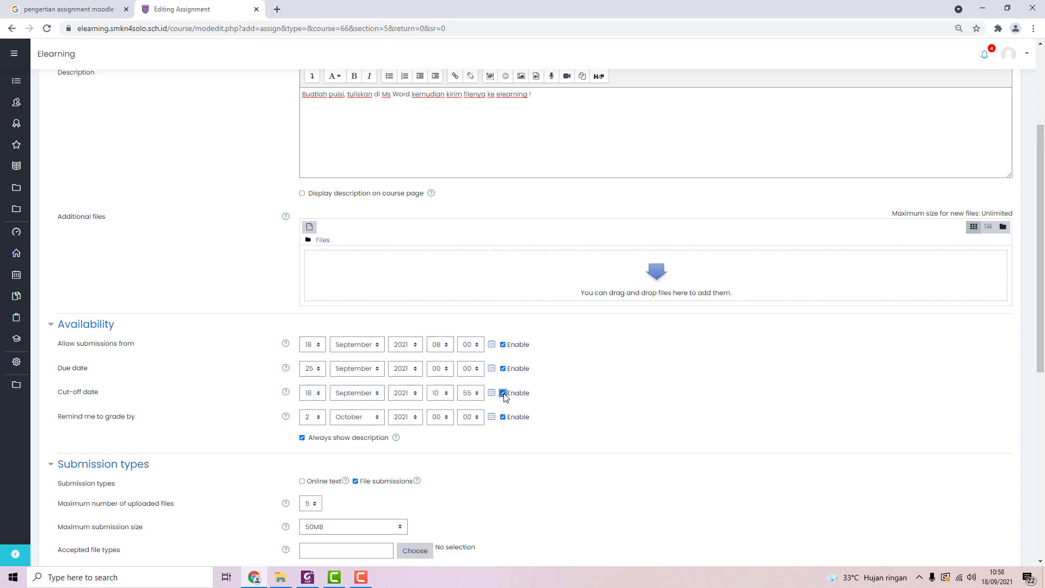
click(321, 393)
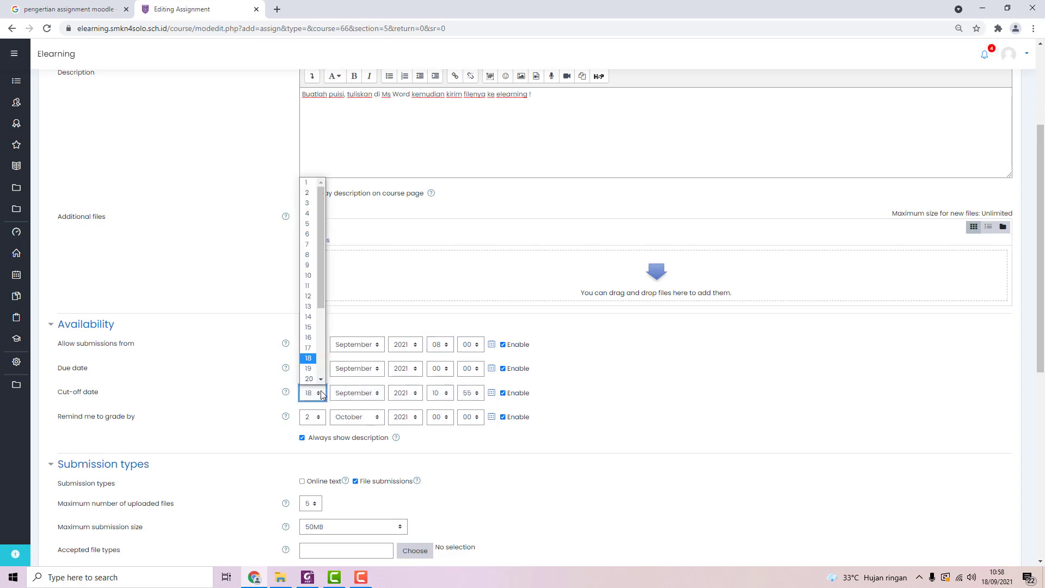
scroll(313, 374, down, 3)
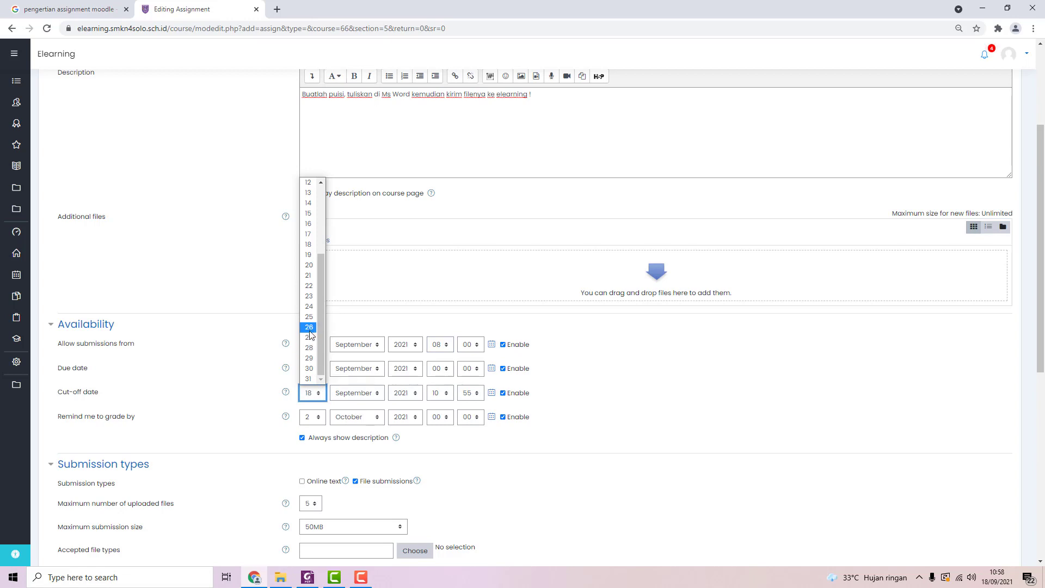
click(310, 358)
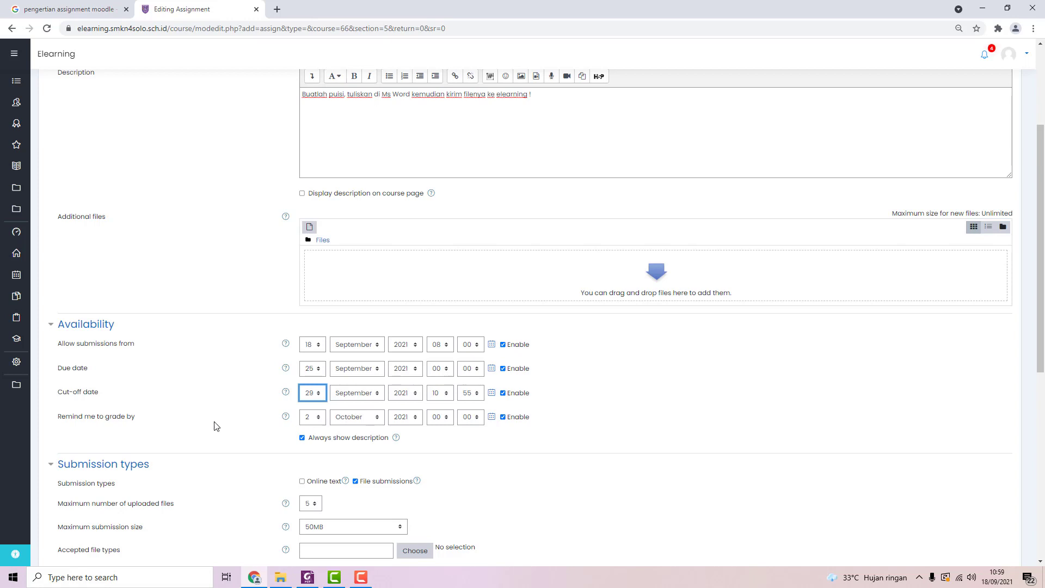
Enable the Online text submission type and clear it again, leaving only file submissions.
scroll(214, 425, down, 2)
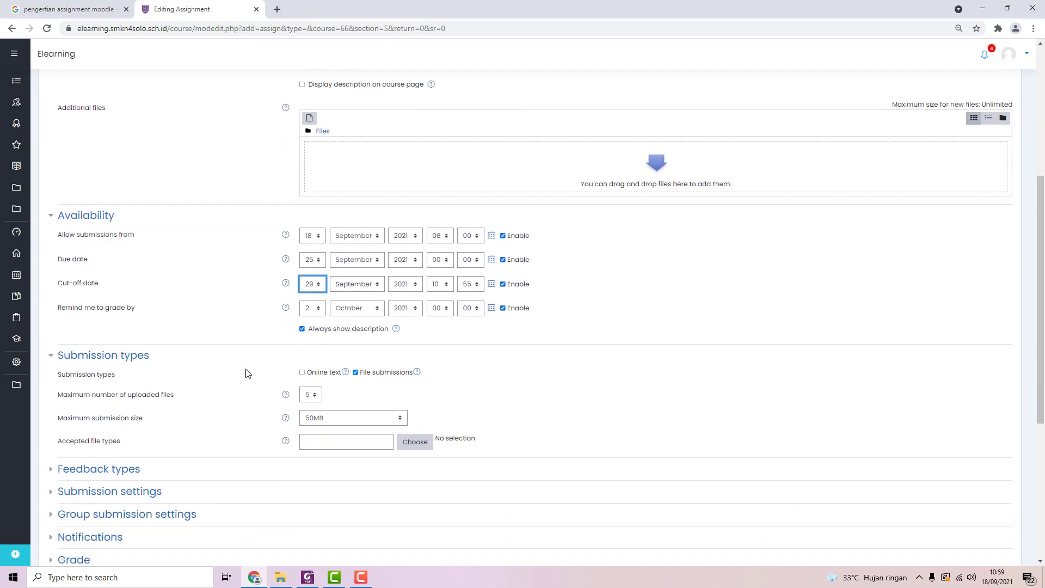
scroll(211, 401, down, 1)
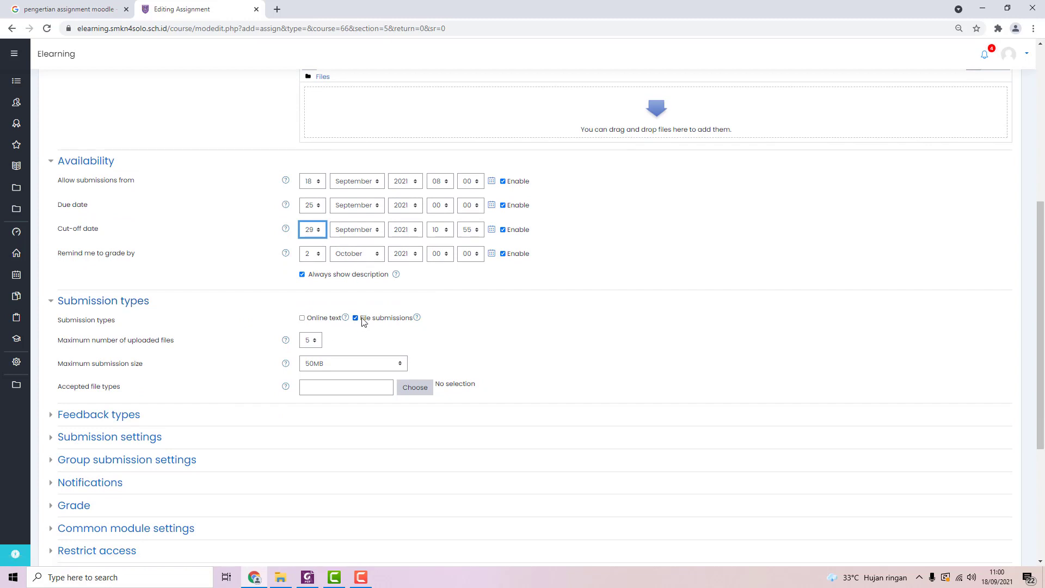
click(303, 319)
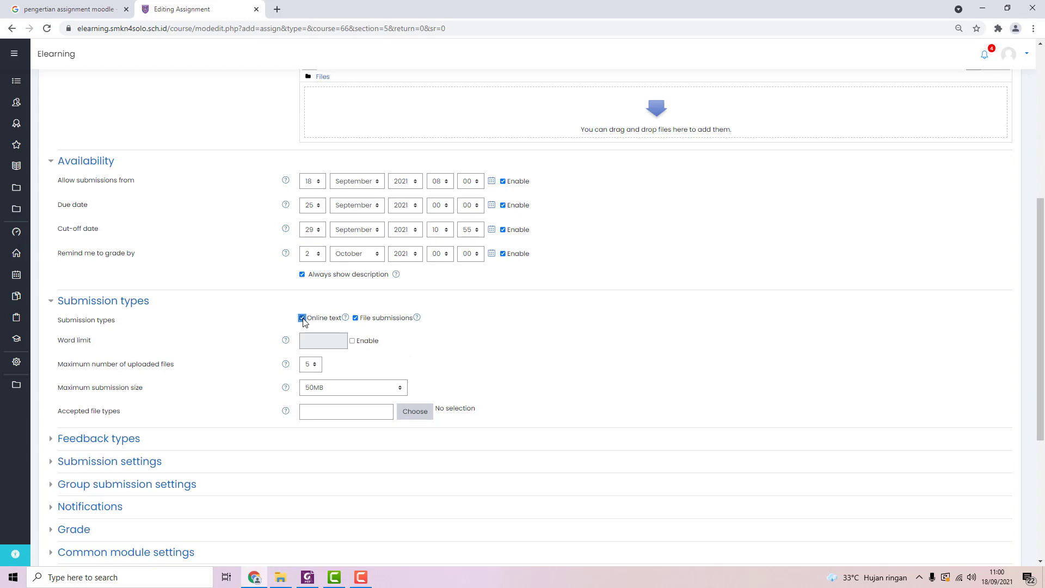
click(302, 318)
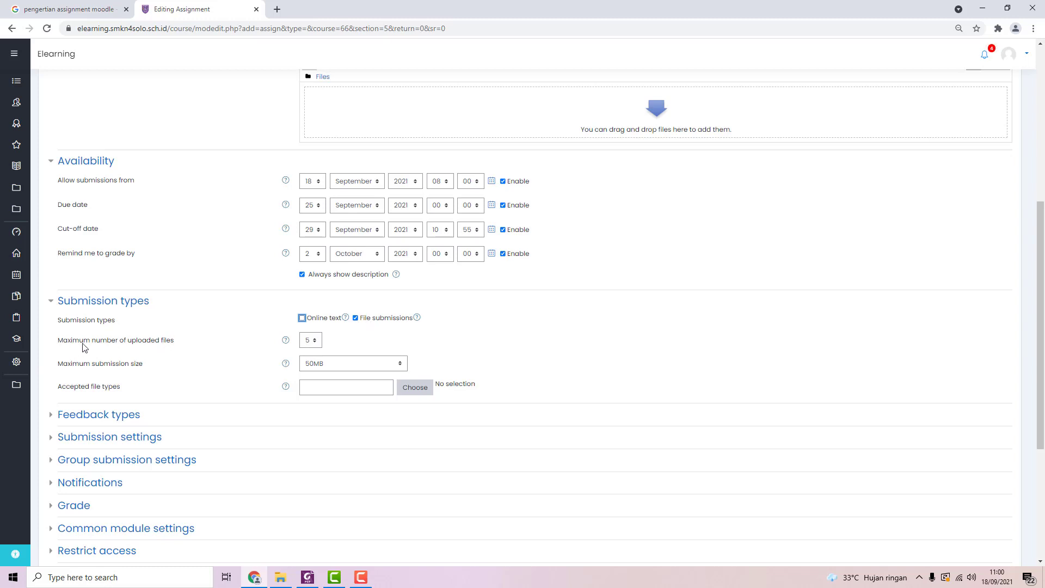
Set the maximum number of uploaded files to 1, try a 50KB maximum submission size and settle on 20MB.
click(316, 342)
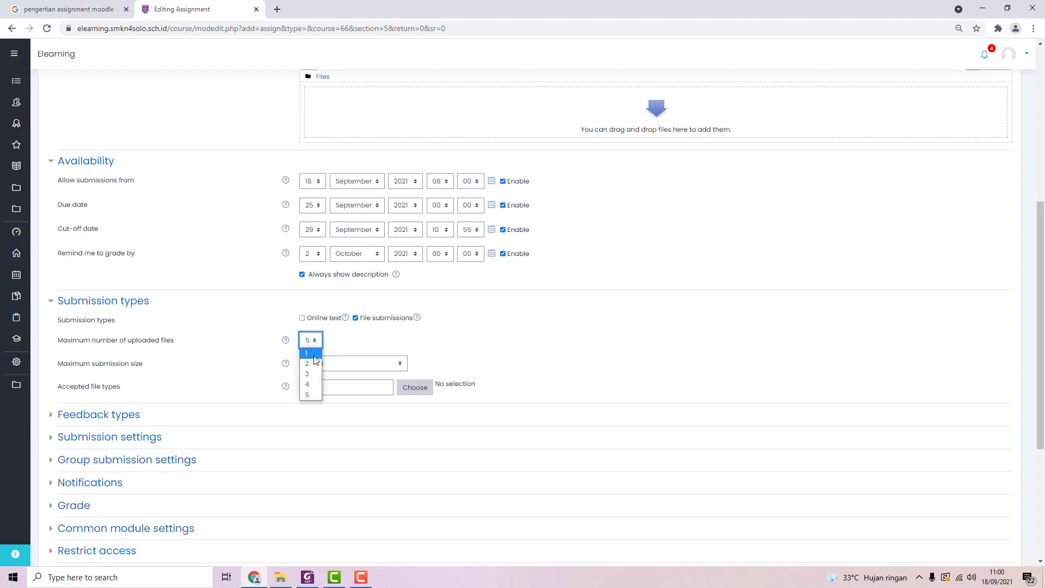
click(315, 354)
click(318, 367)
click(318, 365)
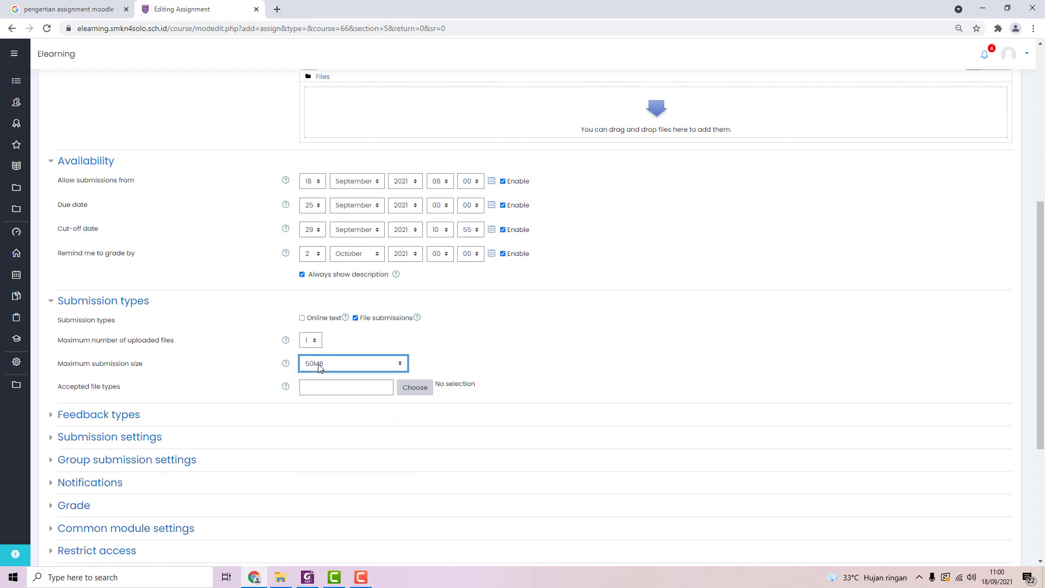
click(319, 365)
click(319, 365)
click(321, 368)
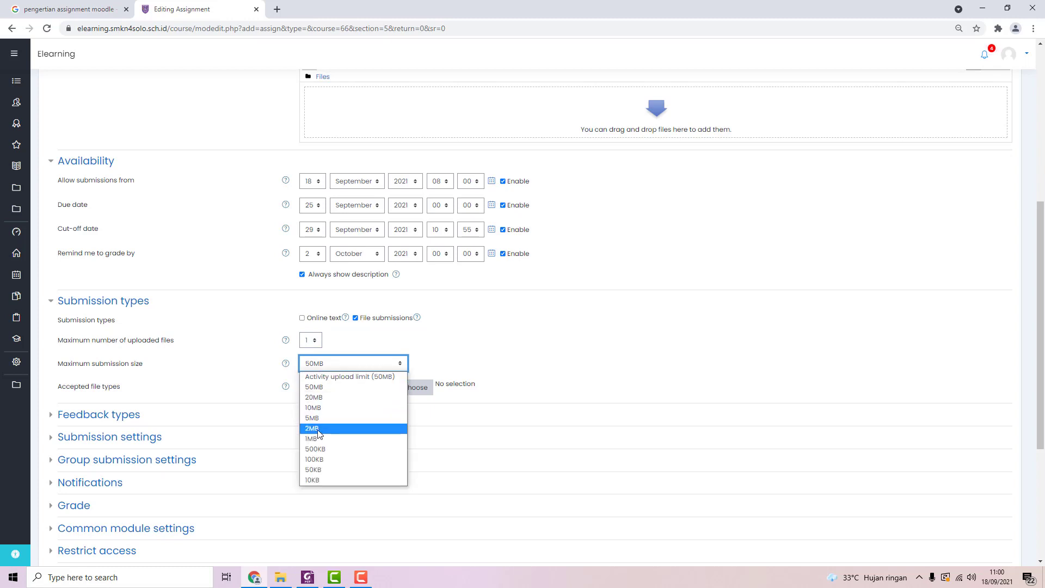
click(321, 470)
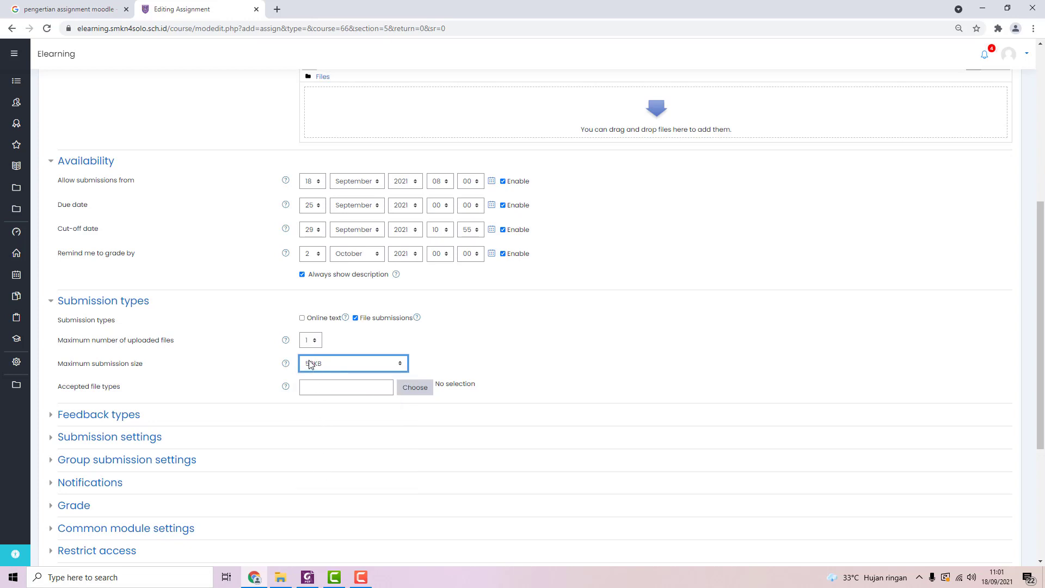
click(321, 368)
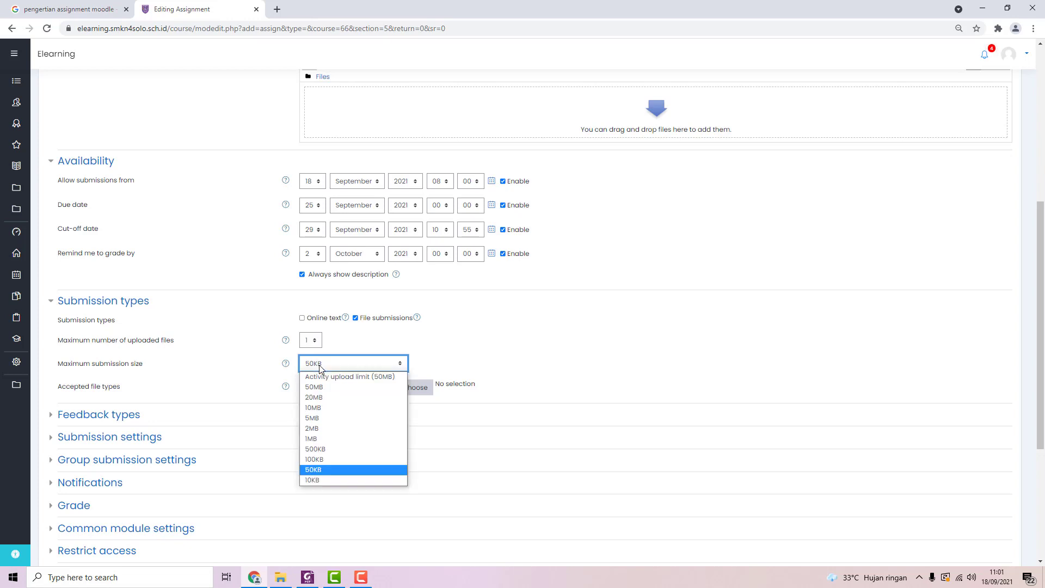
click(327, 398)
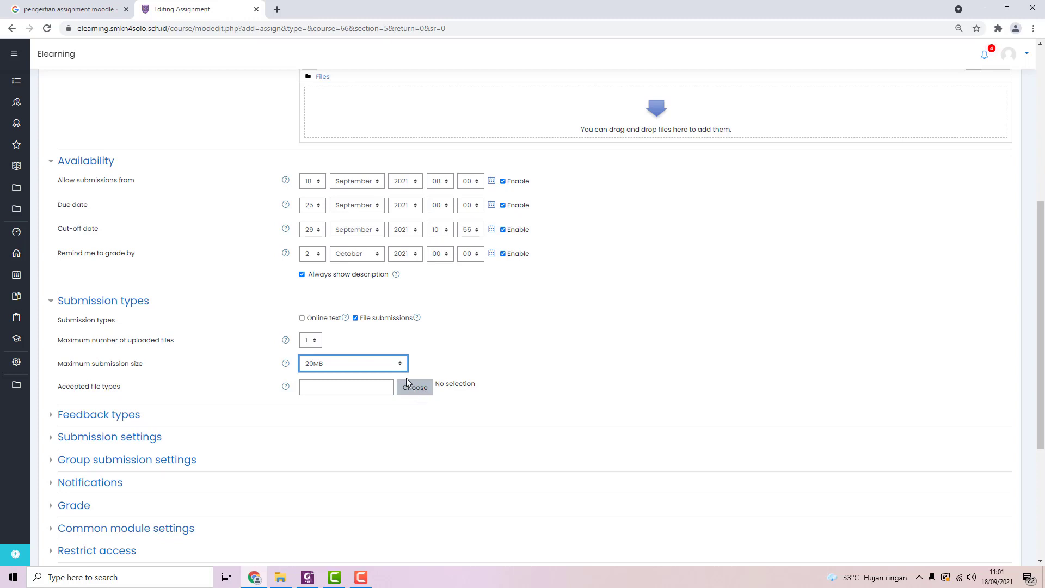
Try the Document files group for the accepted file types, clear it and save the selection with All file types.
click(415, 388)
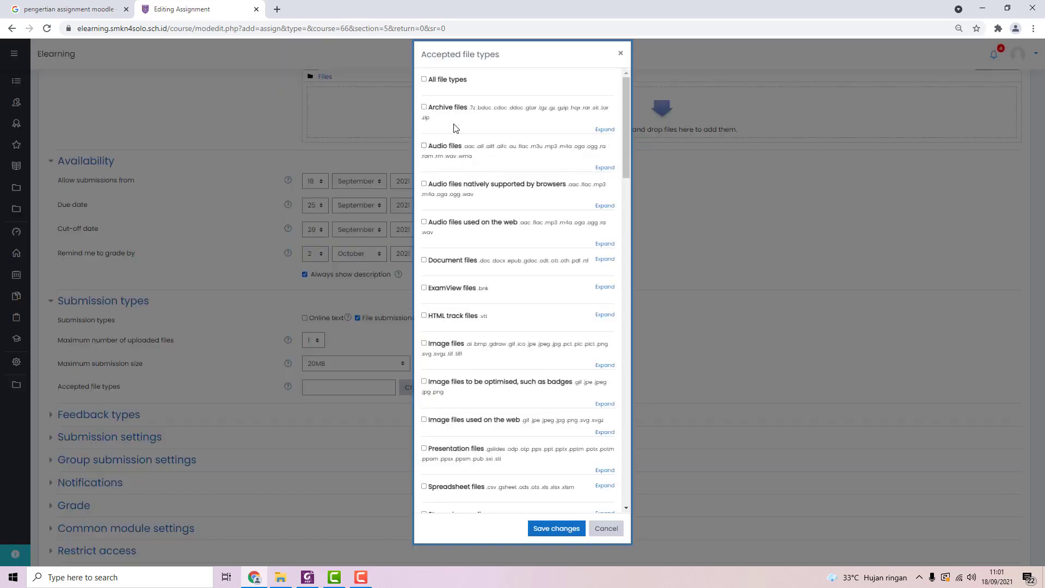
click(425, 80)
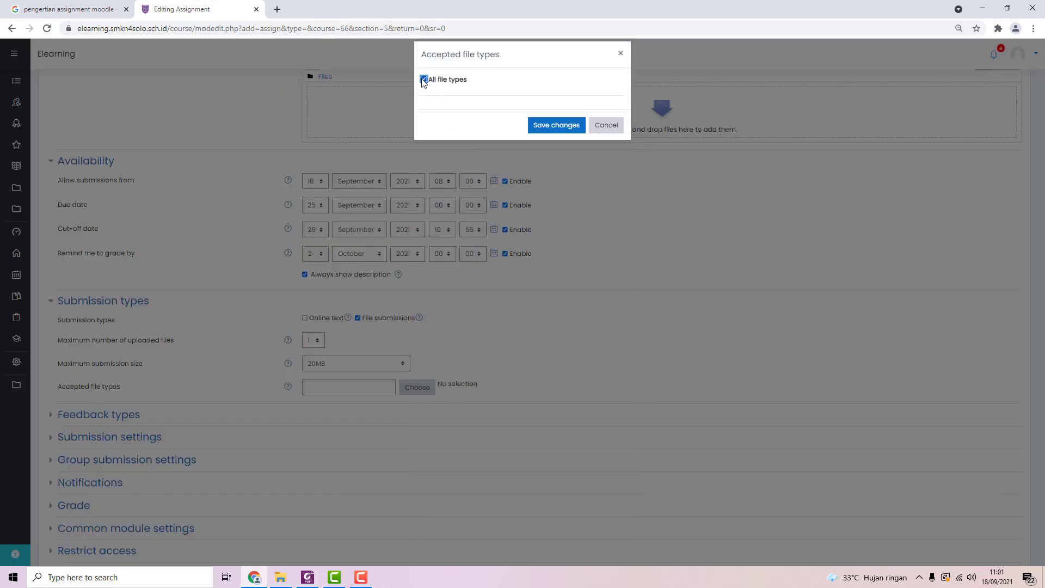
click(424, 79)
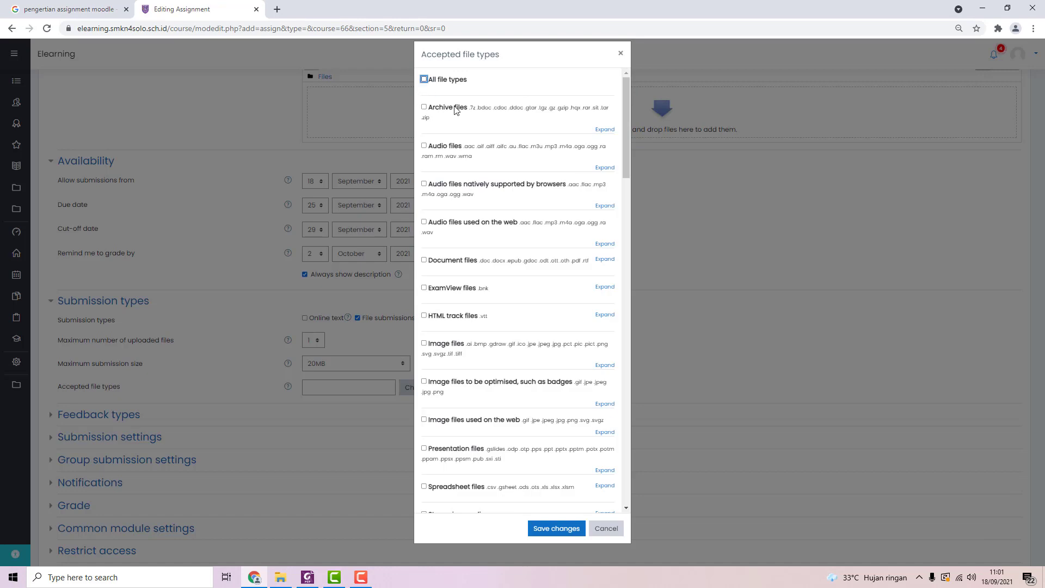
click(424, 260)
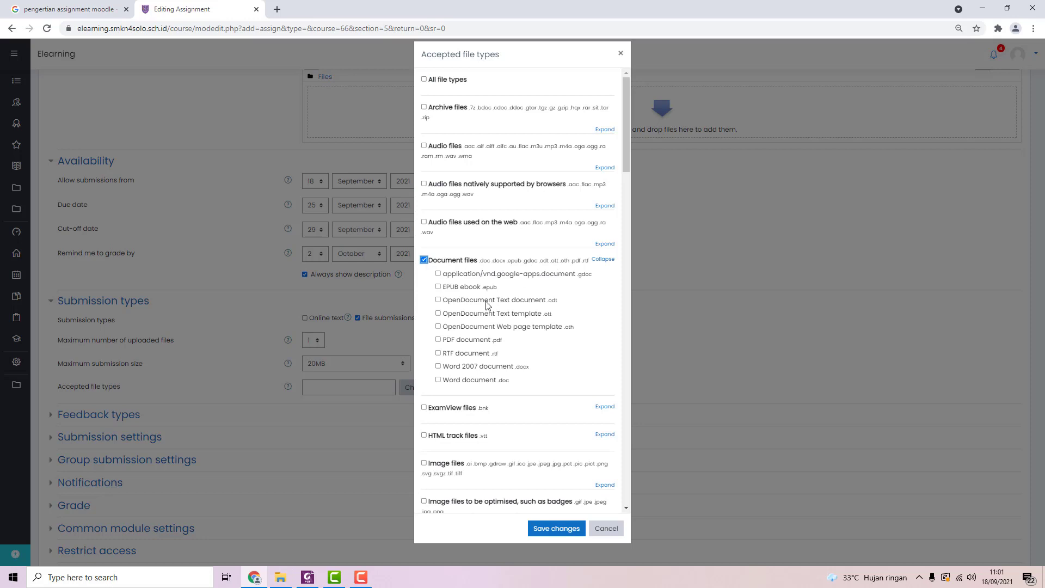
click(424, 261)
click(424, 79)
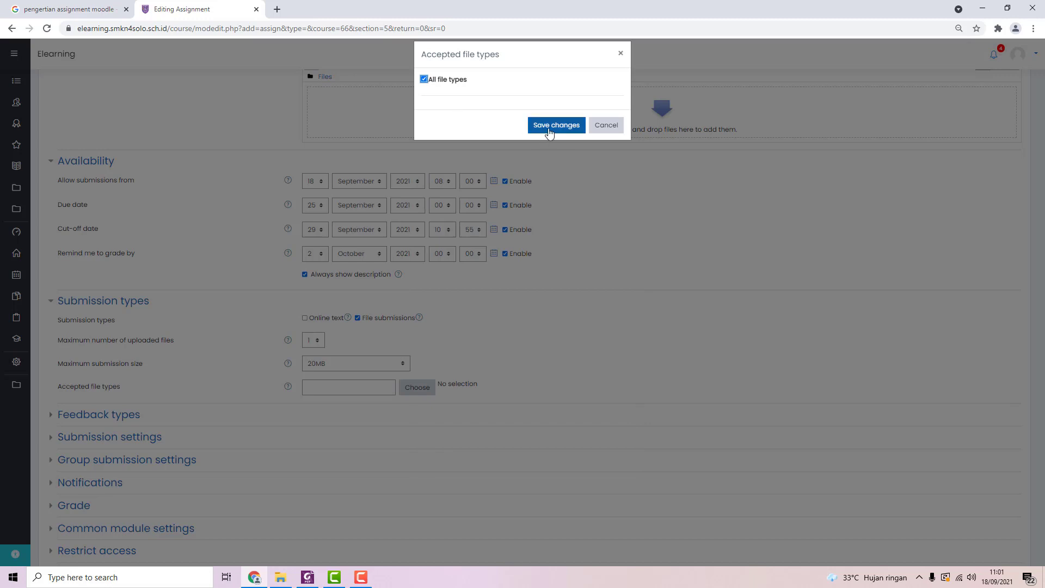
click(549, 128)
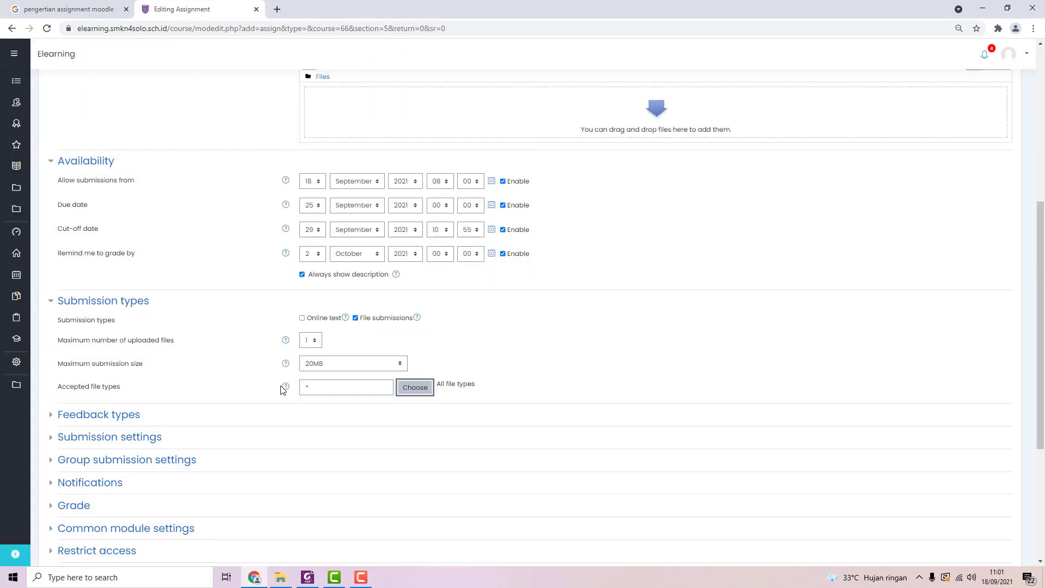
scroll(282, 390, down, 2)
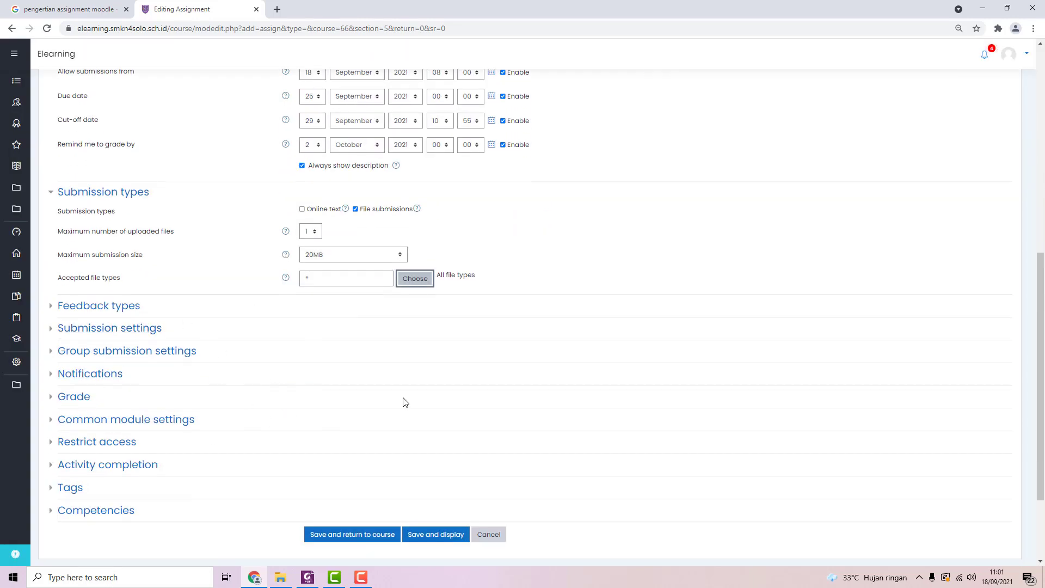